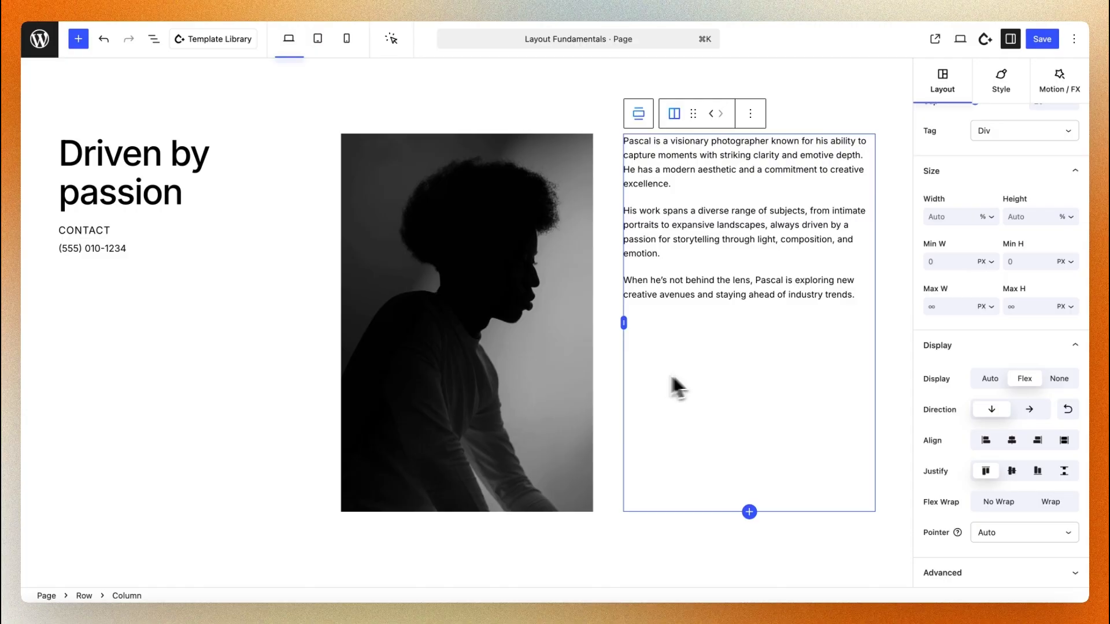
# Justify the paragraph column's content to the end and the heading column's content with space between
pyautogui.click(1041, 477)
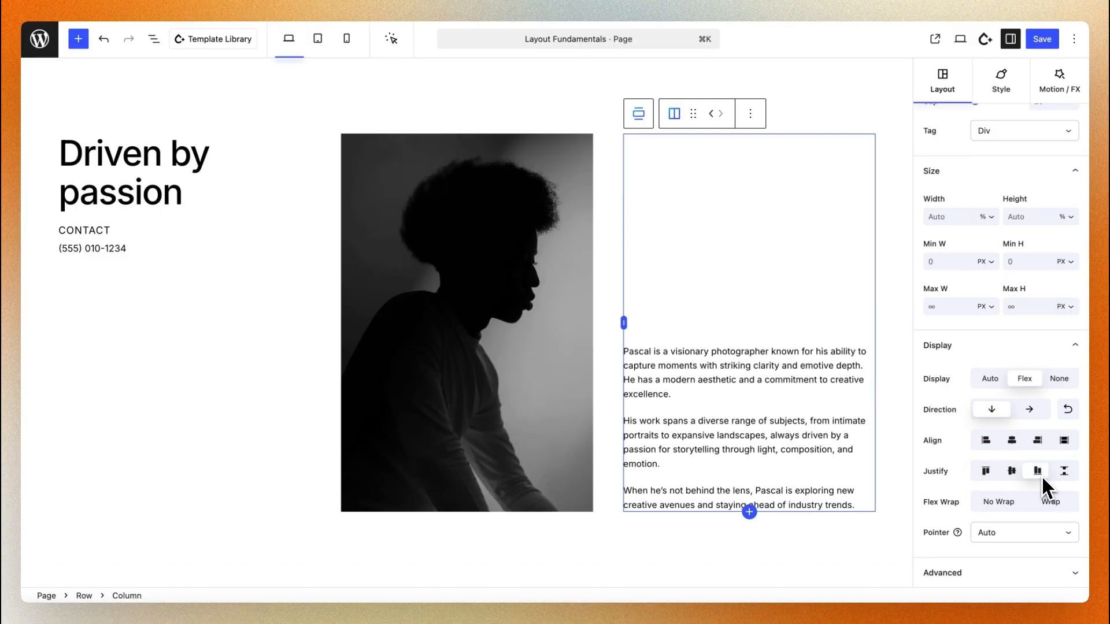
pyautogui.click(209, 331)
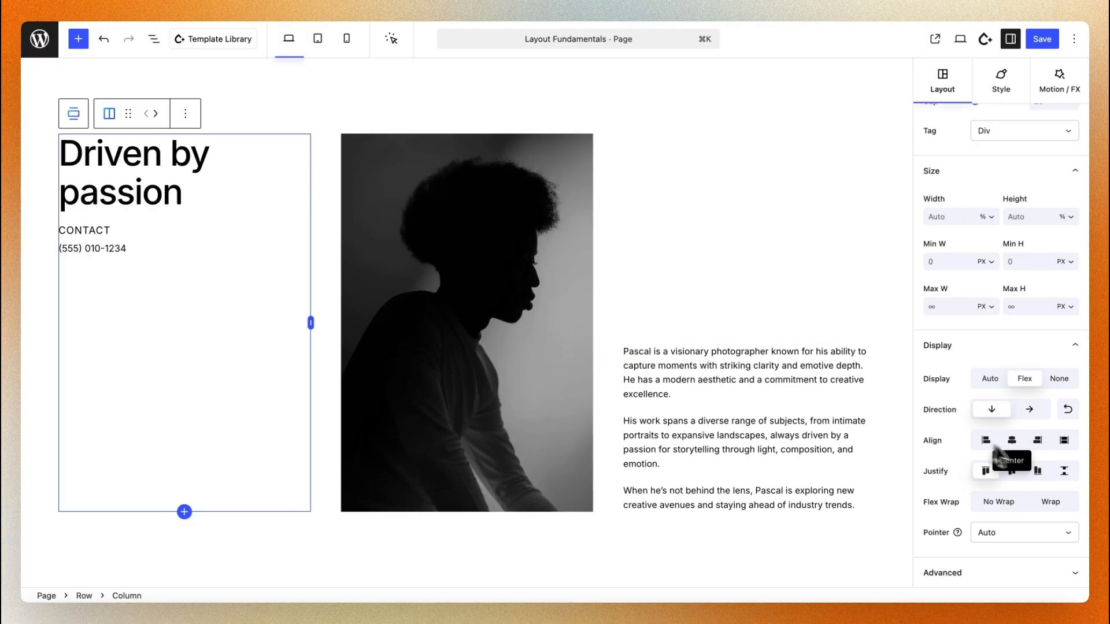
pyautogui.click(1067, 473)
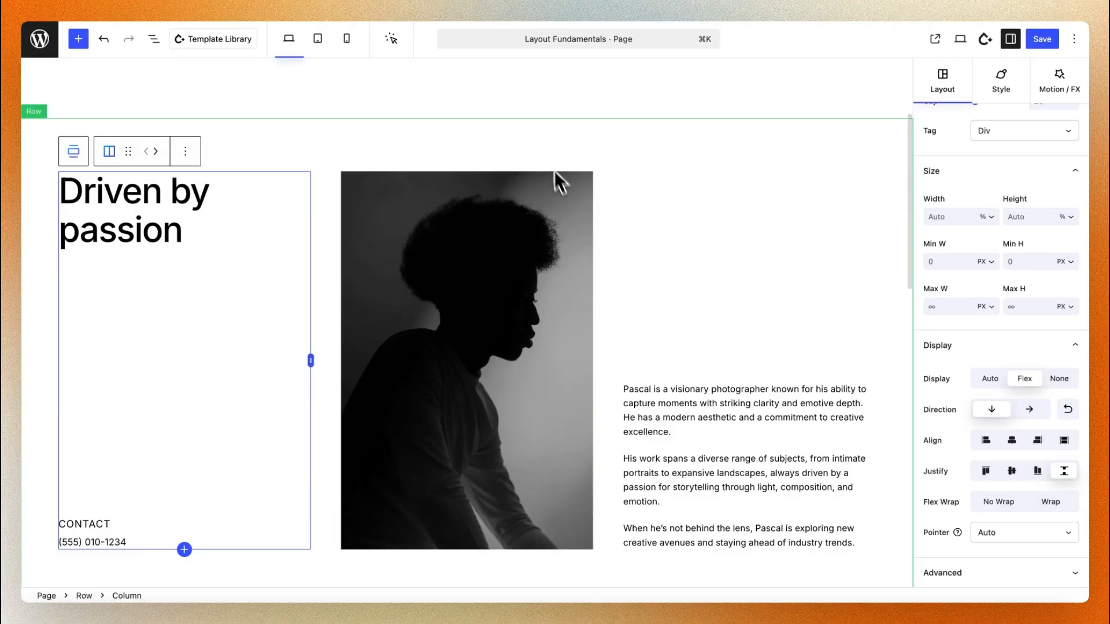
# Examine the first row's nested structure, expanding its three columns and selecting each one in the block list
pyautogui.click(550, 162)
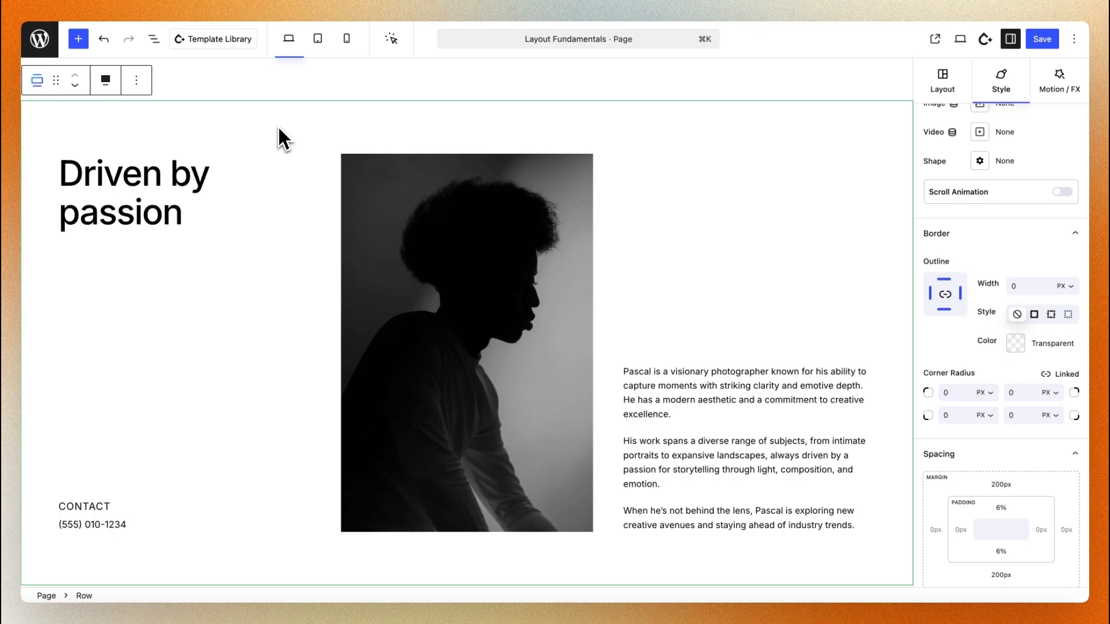
pyautogui.click(153, 39)
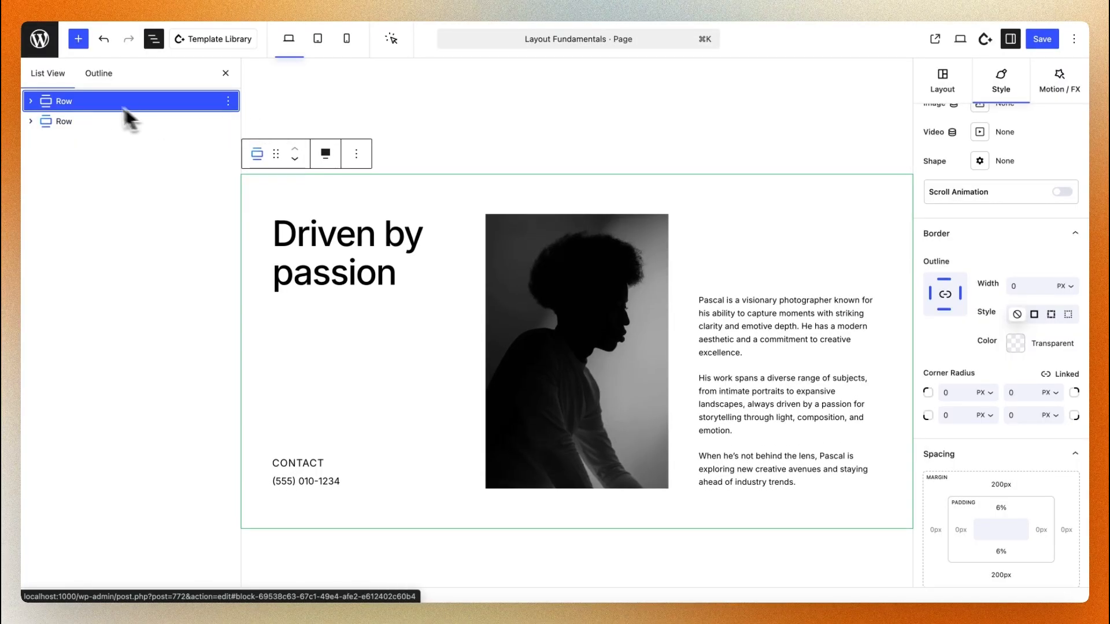
pyautogui.click(31, 102)
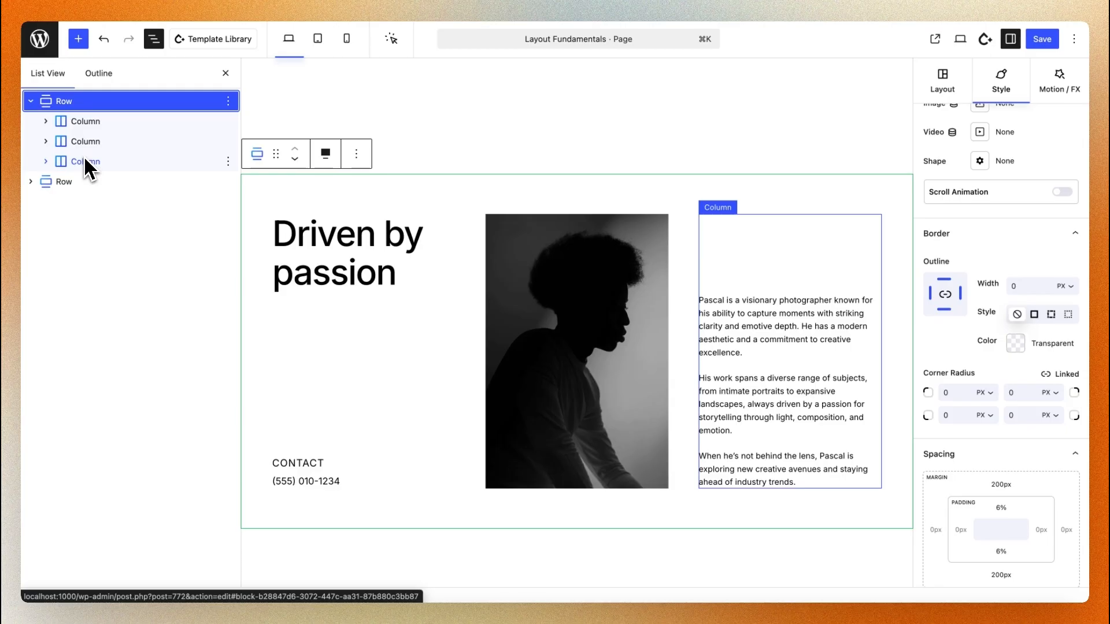
pyautogui.click(47, 162)
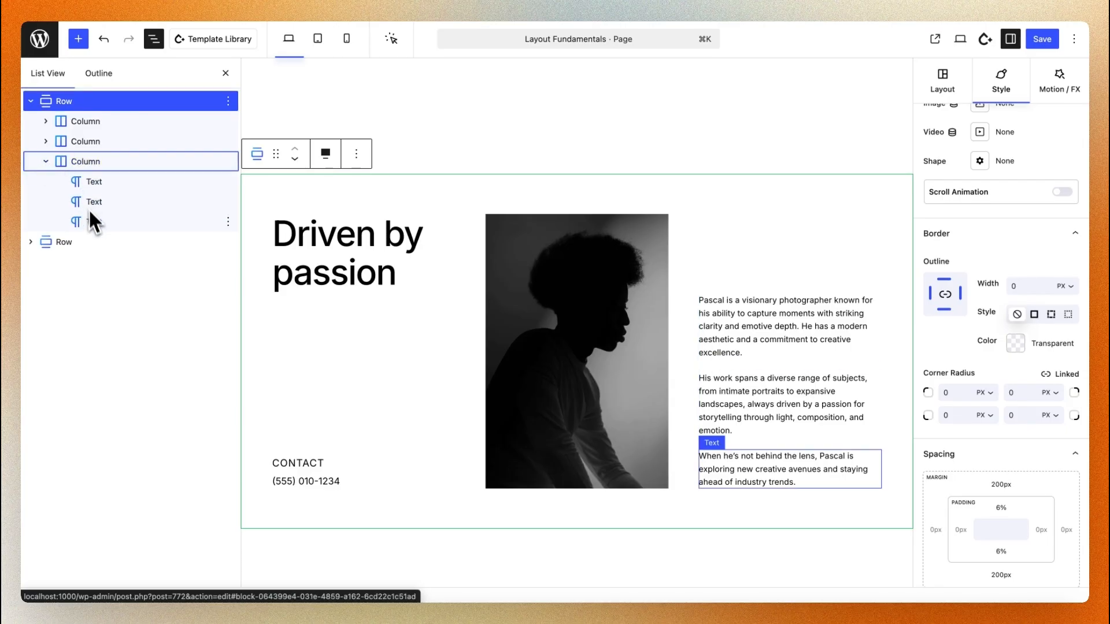
pyautogui.click(46, 141)
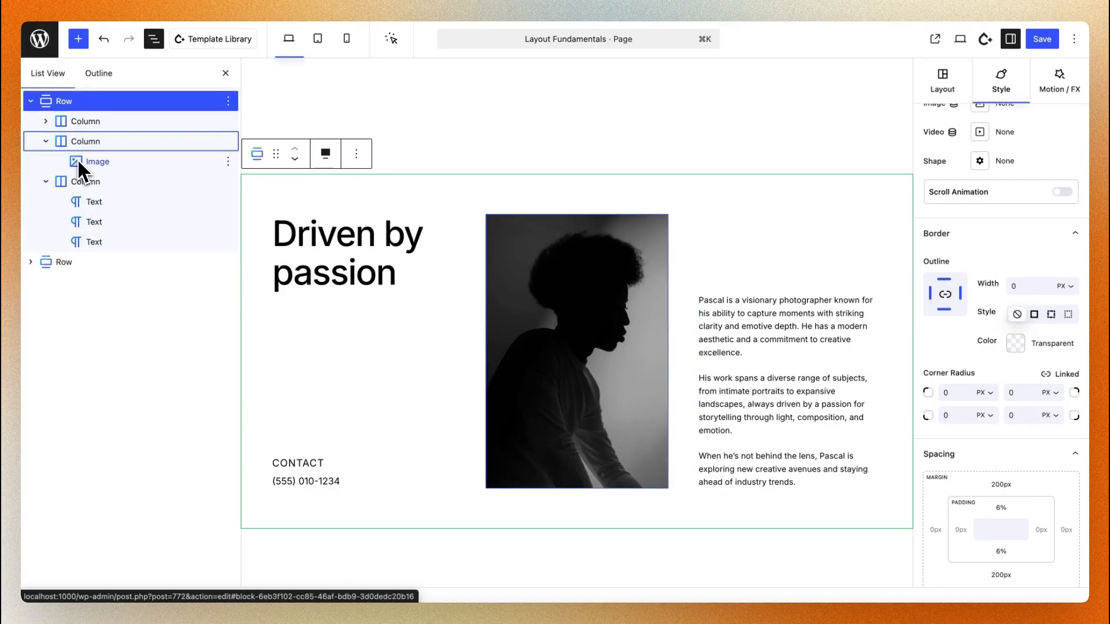
pyautogui.click(45, 121)
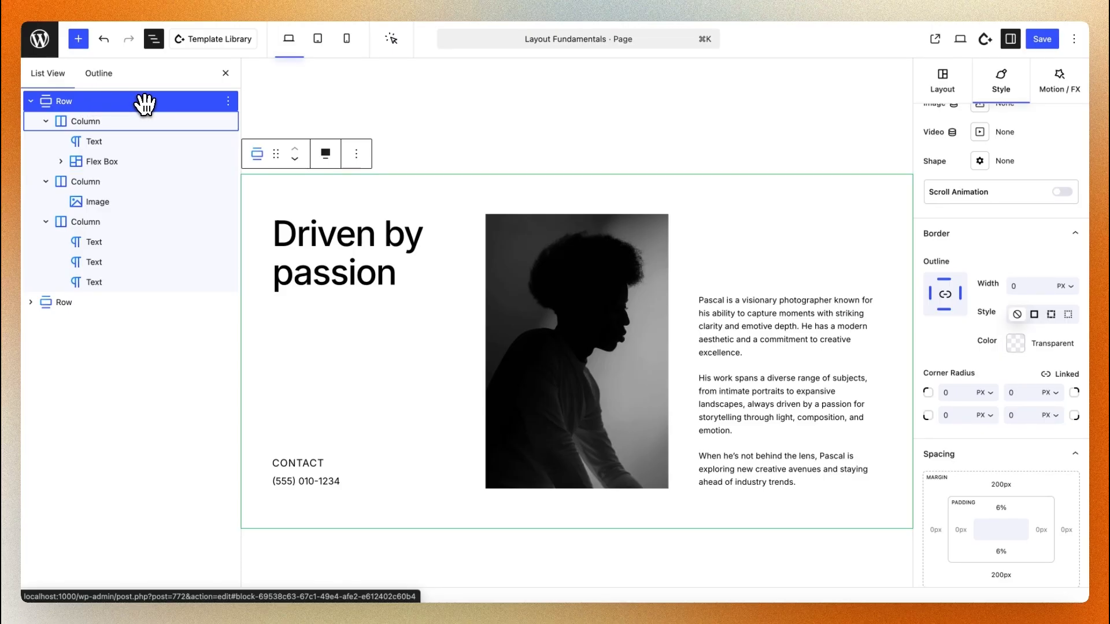
pyautogui.click(115, 123)
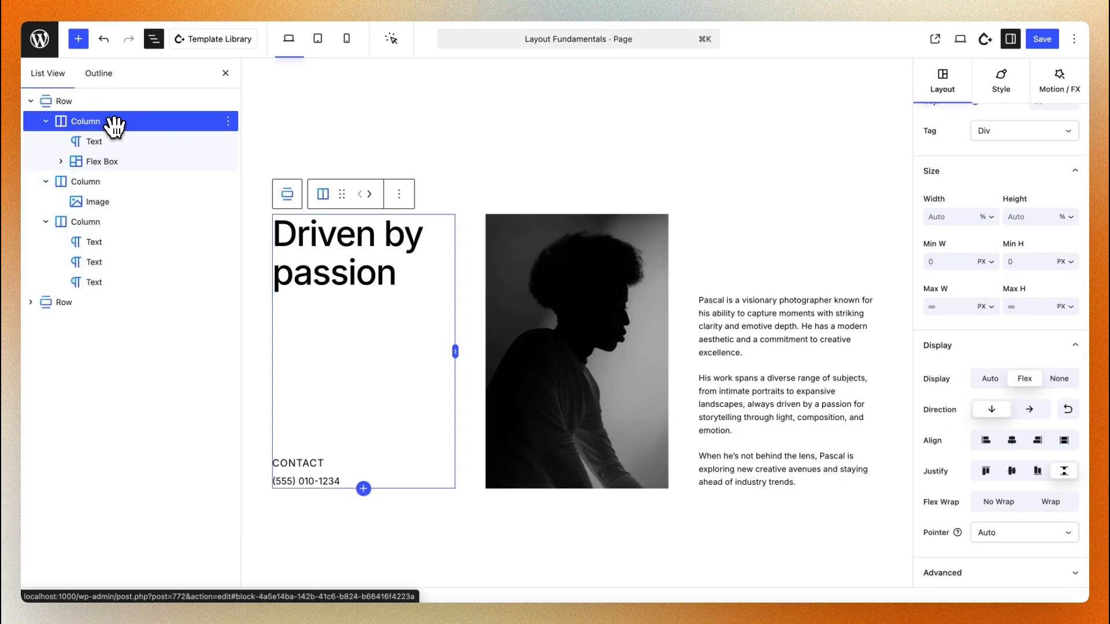
pyautogui.click(107, 182)
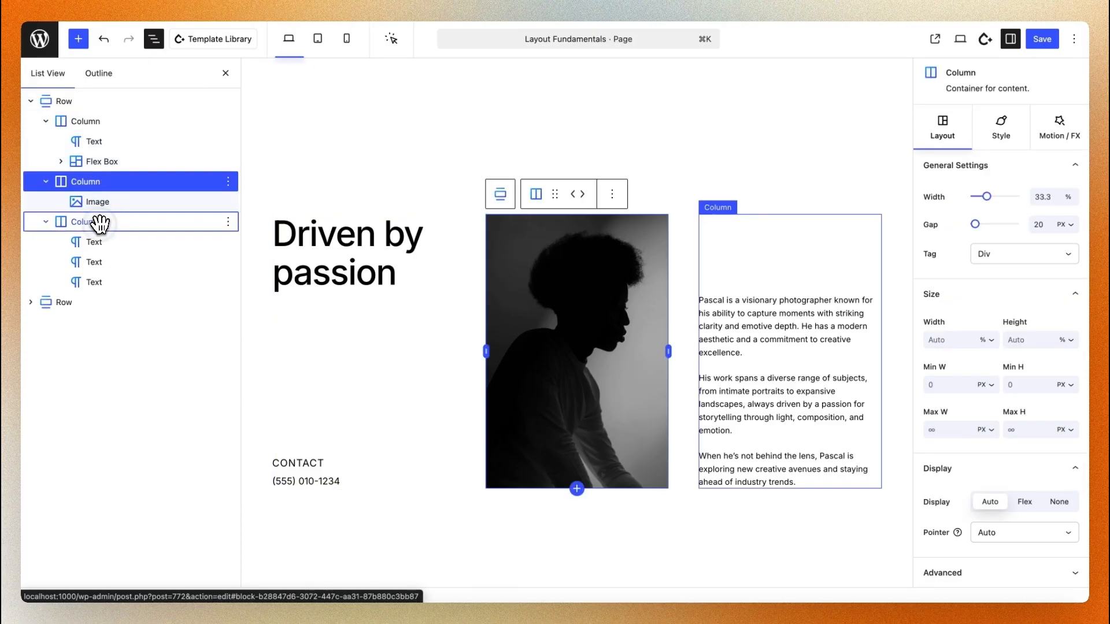
pyautogui.click(88, 220)
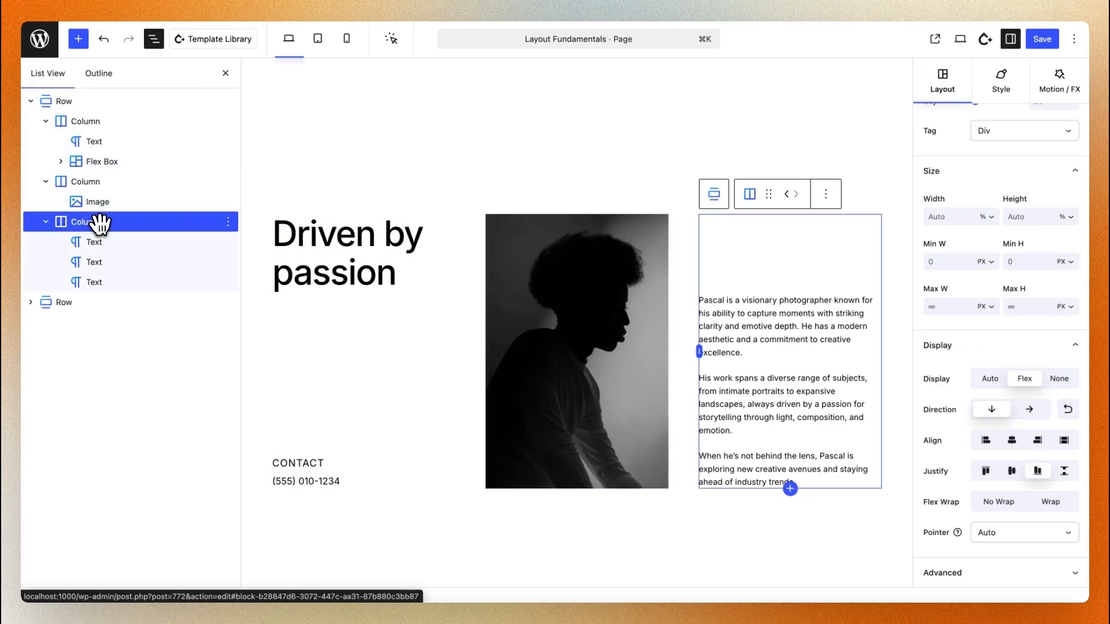
pyautogui.click(32, 102)
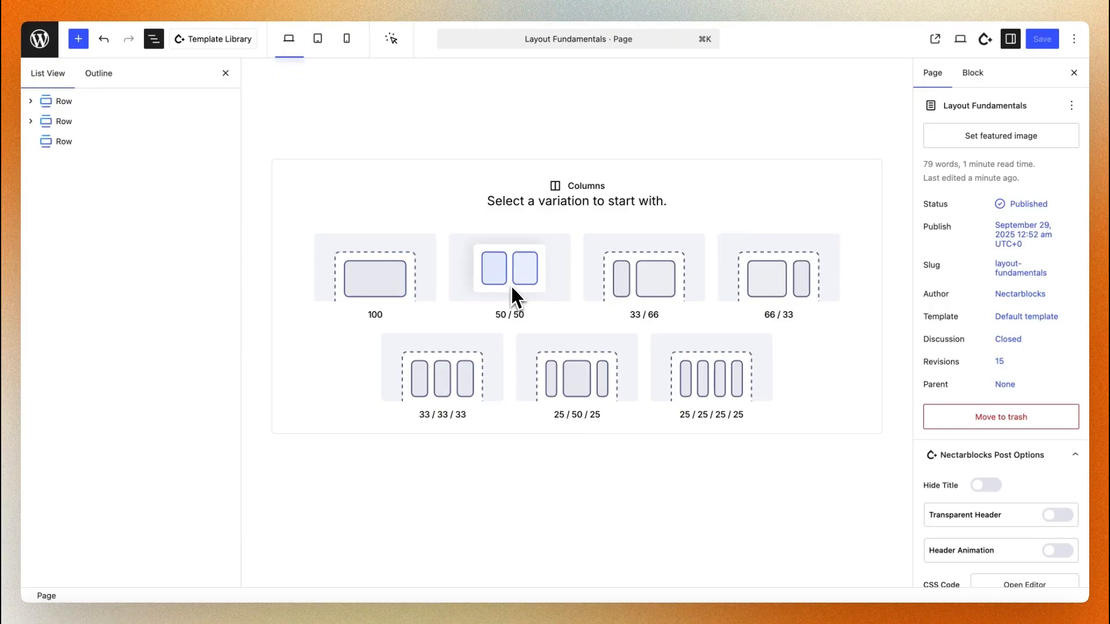
# Choose the 33 / 33 / 33 column variation for the new empty row
pyautogui.click(454, 396)
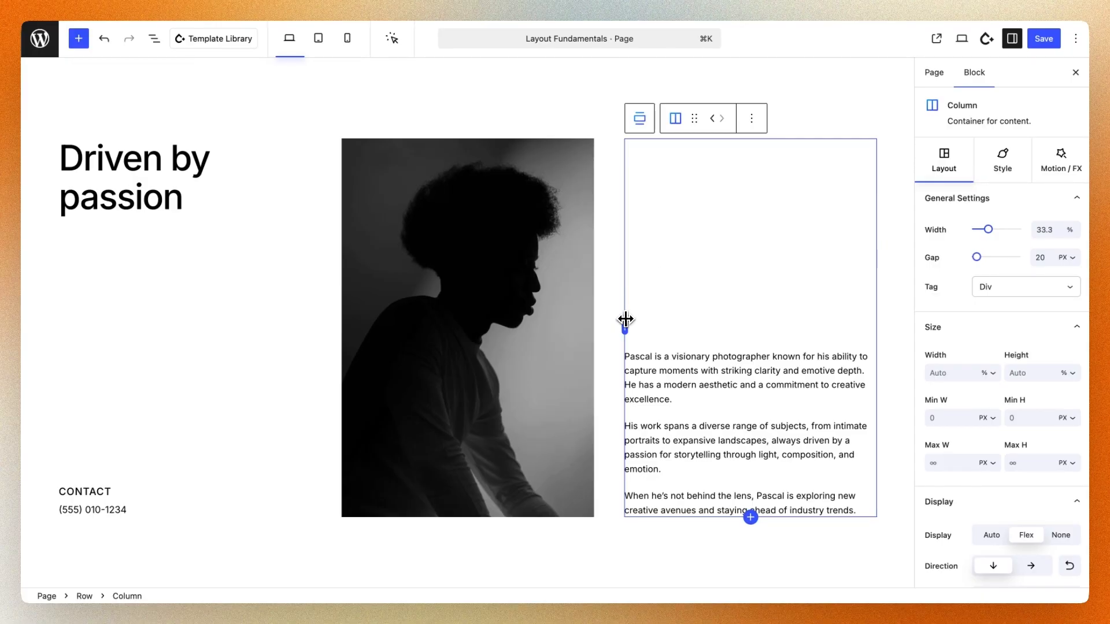
# Try resizing the paragraph column with its divider handle and its width setting
pyautogui.moveTo(625, 324)
pyautogui.mouseDown()
pyautogui.moveTo(594, 321)
pyautogui.moveTo(625, 322)
pyautogui.mouseUp()
pyautogui.moveTo(989, 229); pyautogui.dragTo(990, 230)
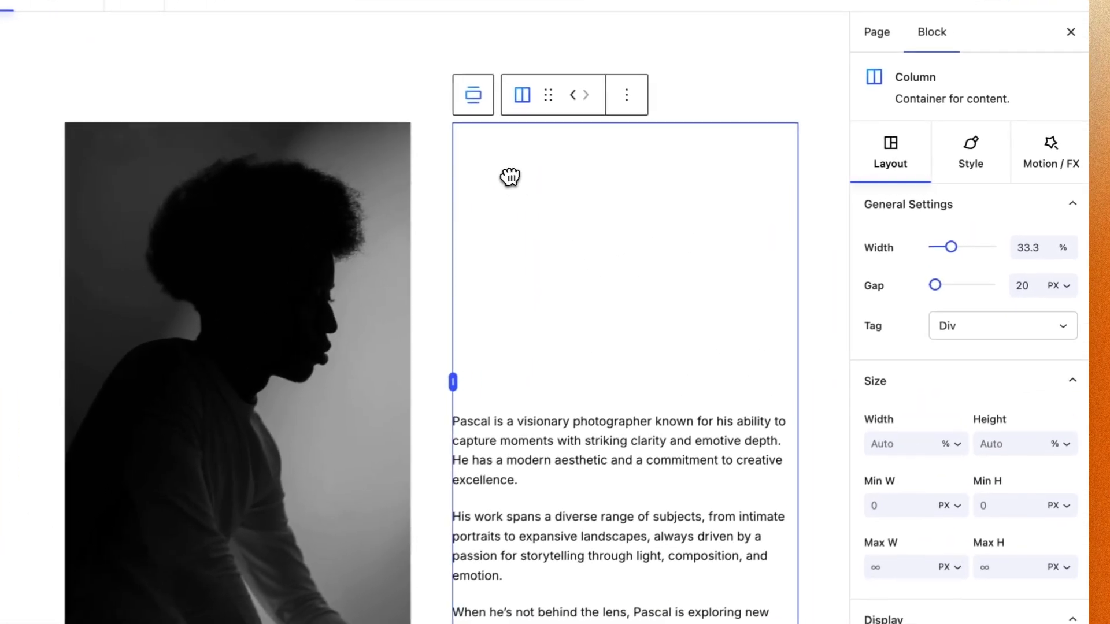
# Set the parent row's constraint to Freeflow and slightly widen the image column against the paragraph column
pyautogui.click(472, 96)
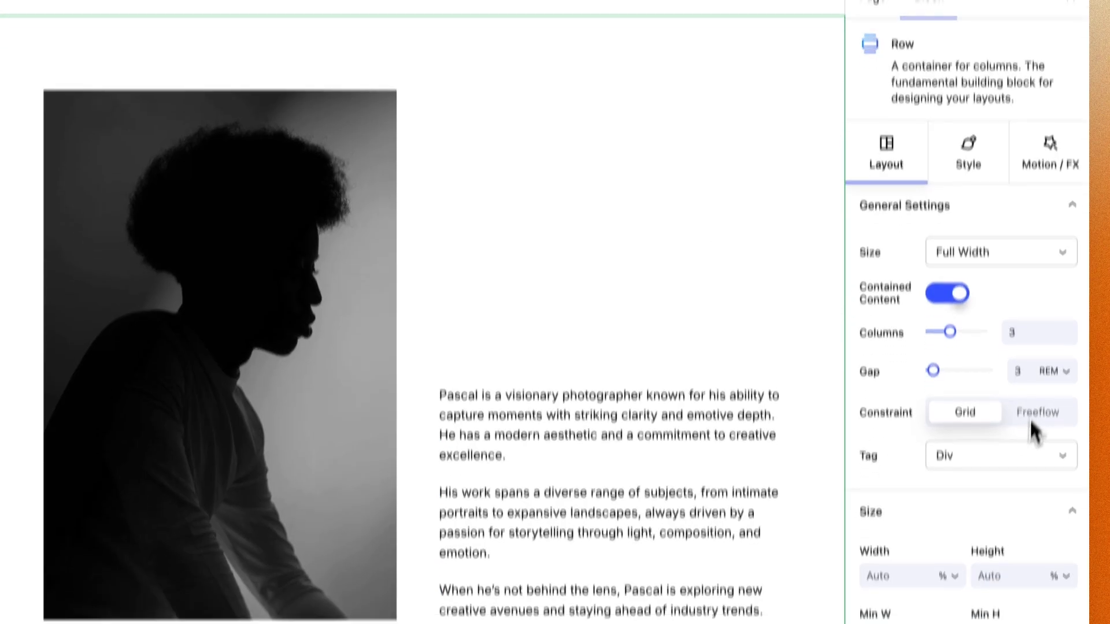
pyautogui.click(1035, 445)
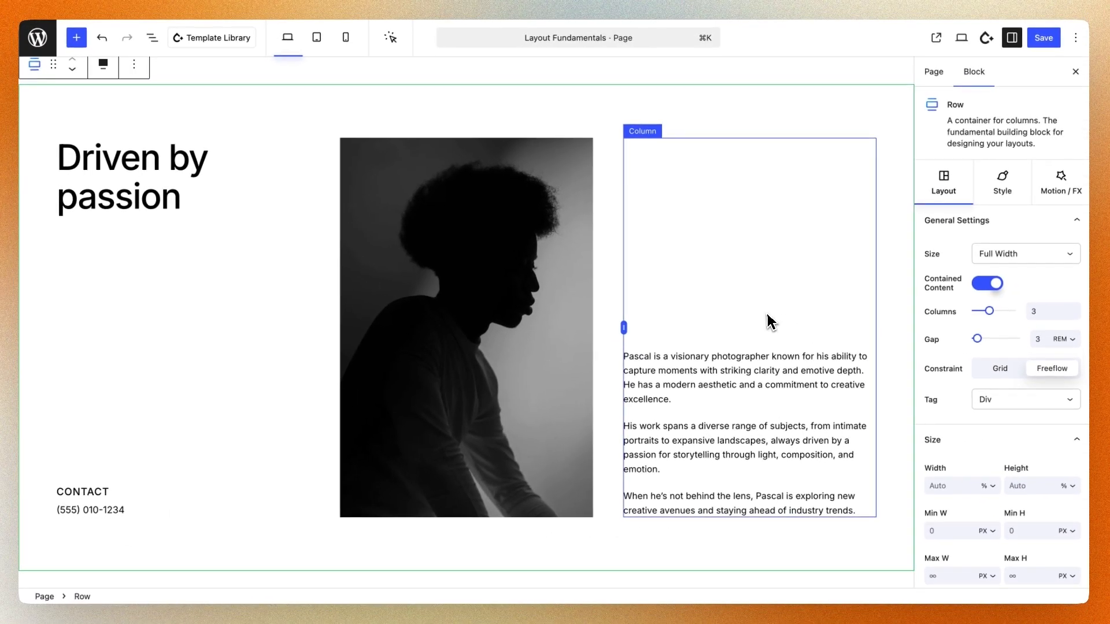
pyautogui.click(636, 275)
pyautogui.moveTo(625, 327); pyautogui.dragTo(645, 318)
# Set the row's constraint back to Grid
pyautogui.click(657, 118)
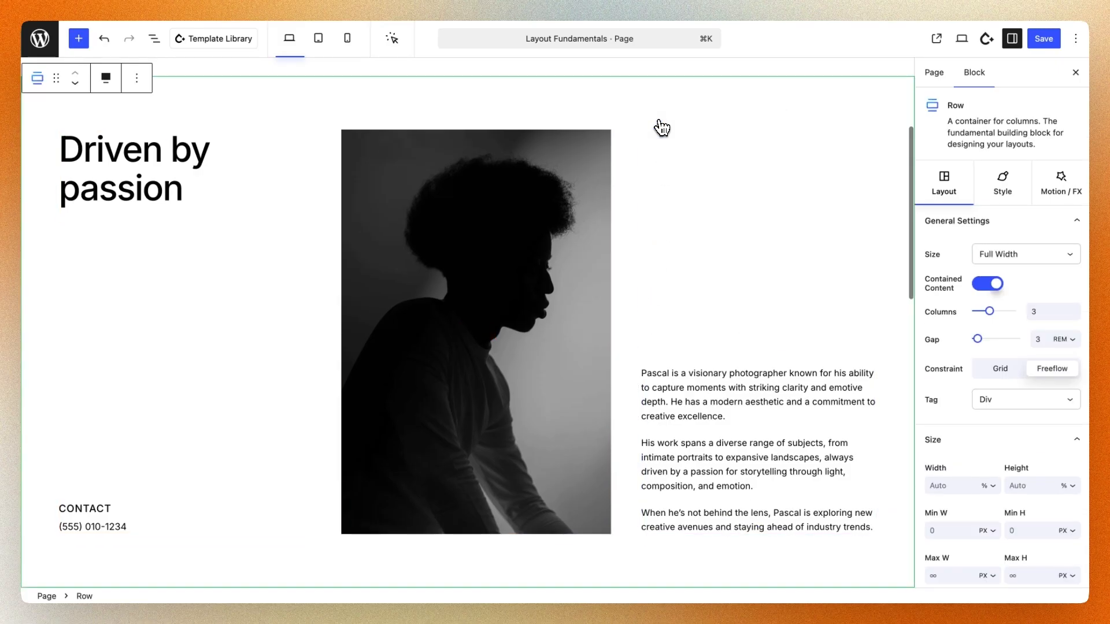
pyautogui.click(994, 373)
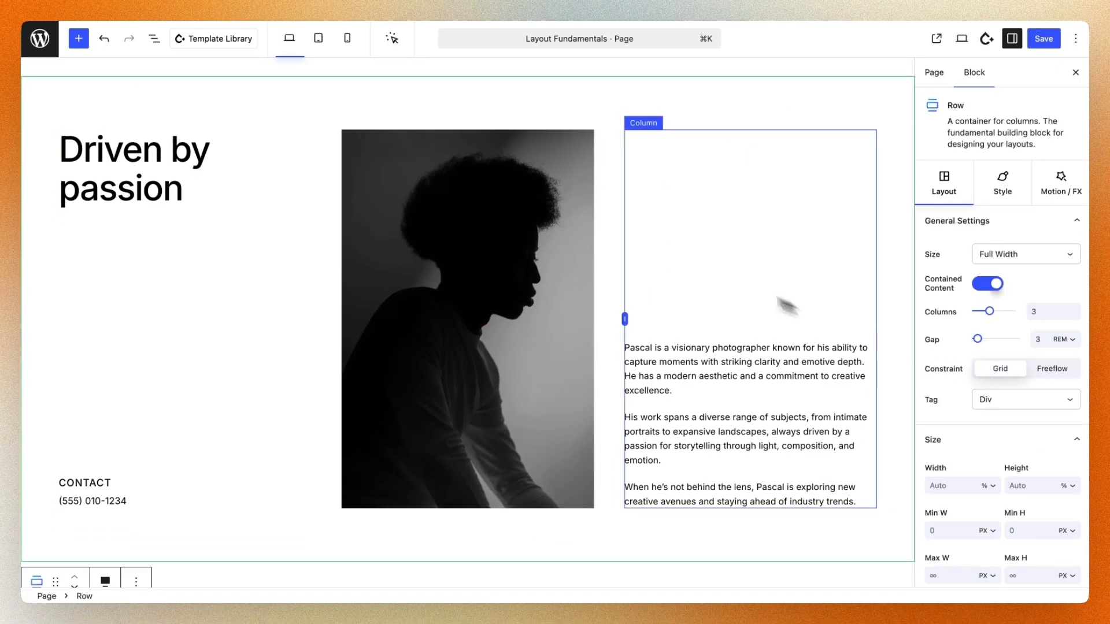
# Check the paragraph column's flex display settings
pyautogui.click(688, 262)
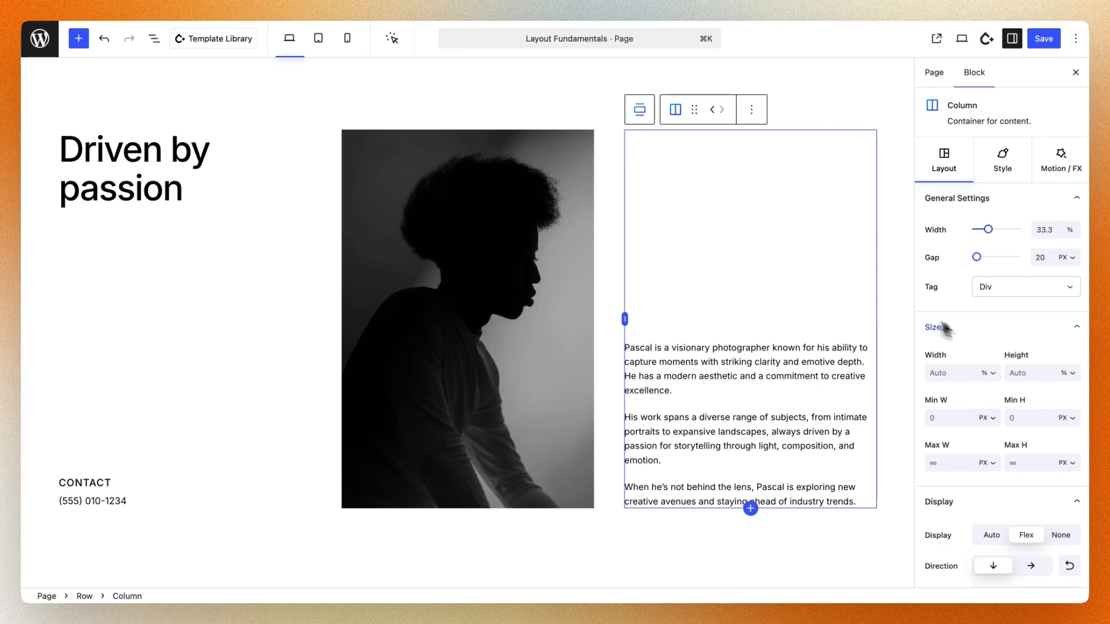
pyautogui.scroll(-2, 987, 345)
pyautogui.scroll(-2, 987, 345)
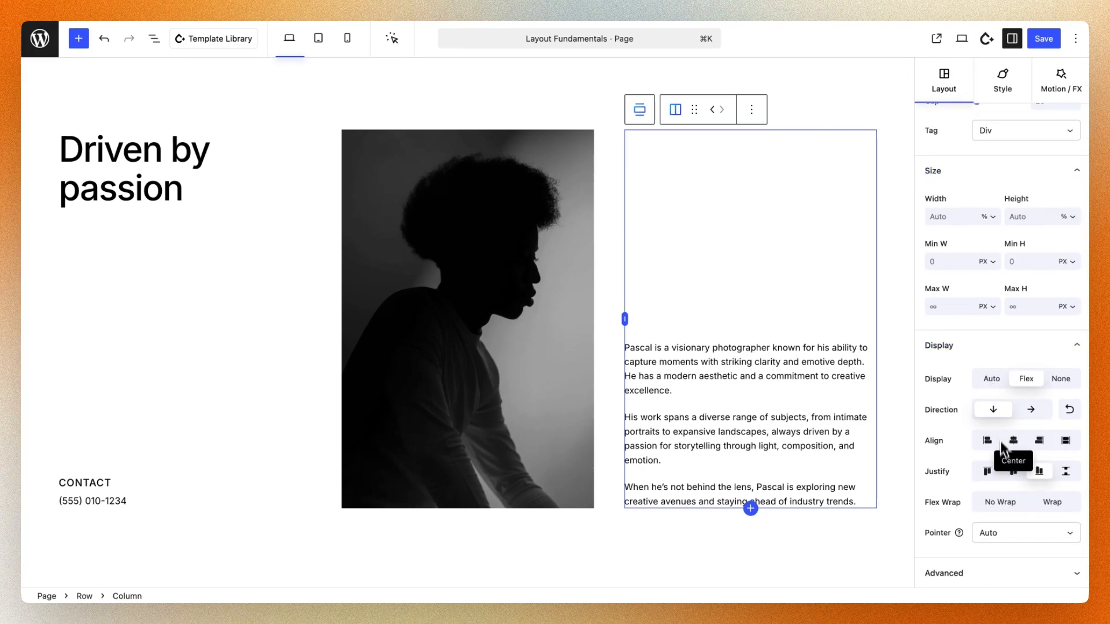
# Try centre, start and end justification on the heading column, finishing with Space Between
pyautogui.click(276, 287)
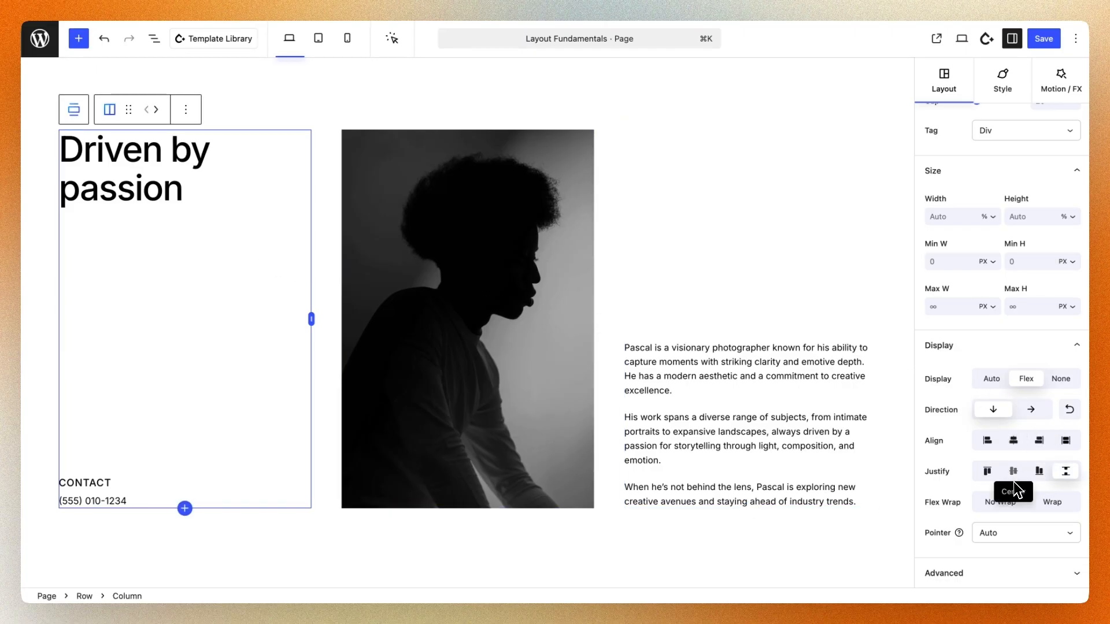
pyautogui.click(1013, 472)
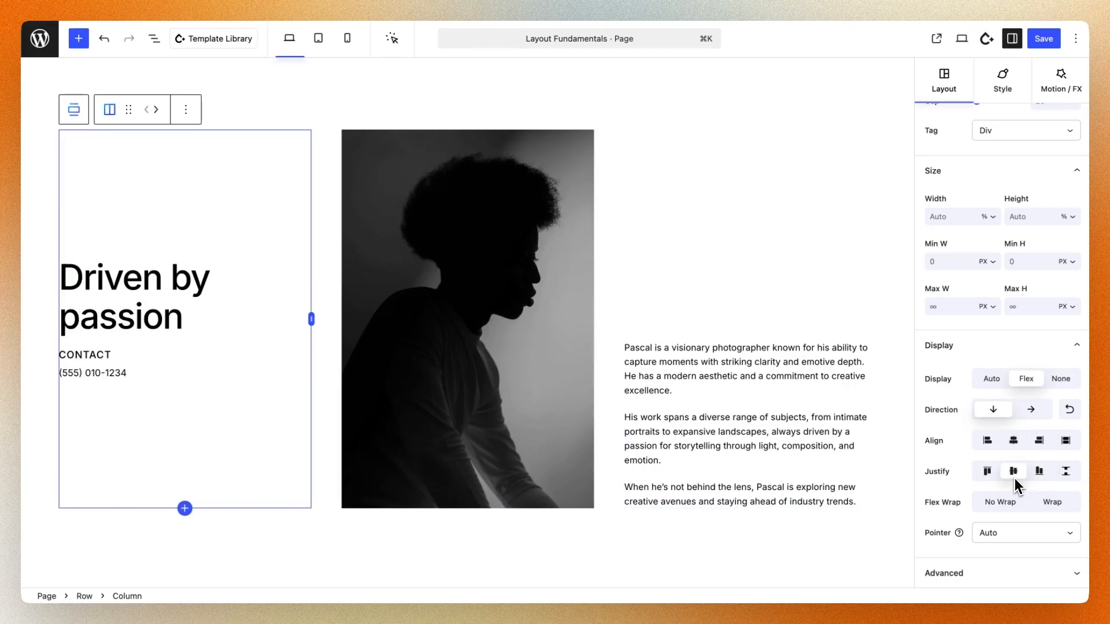
pyautogui.click(1071, 475)
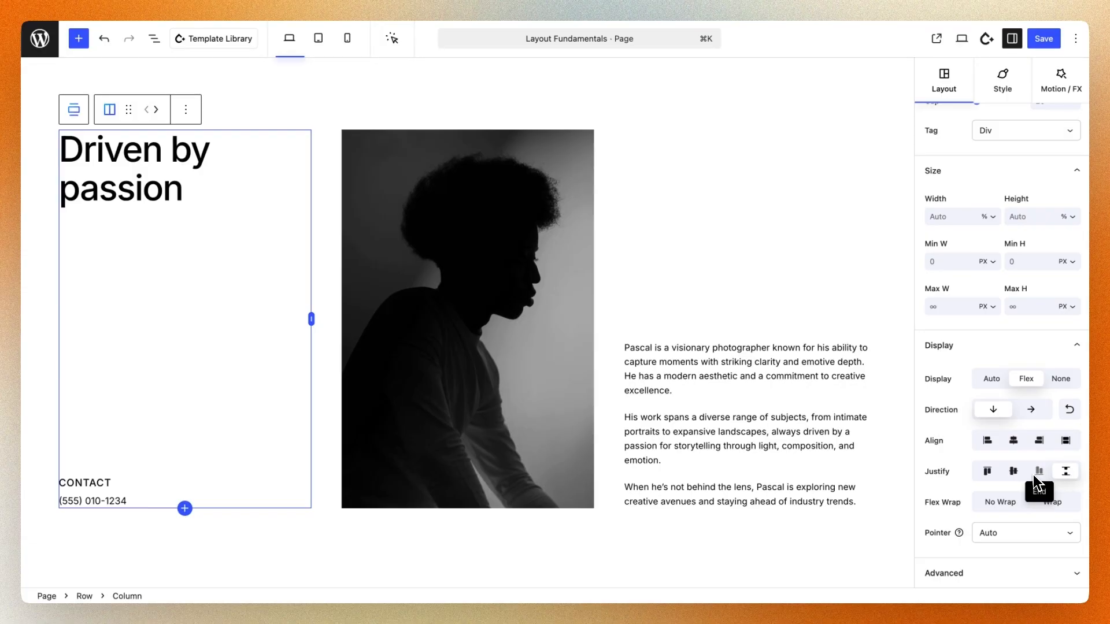
pyautogui.click(988, 473)
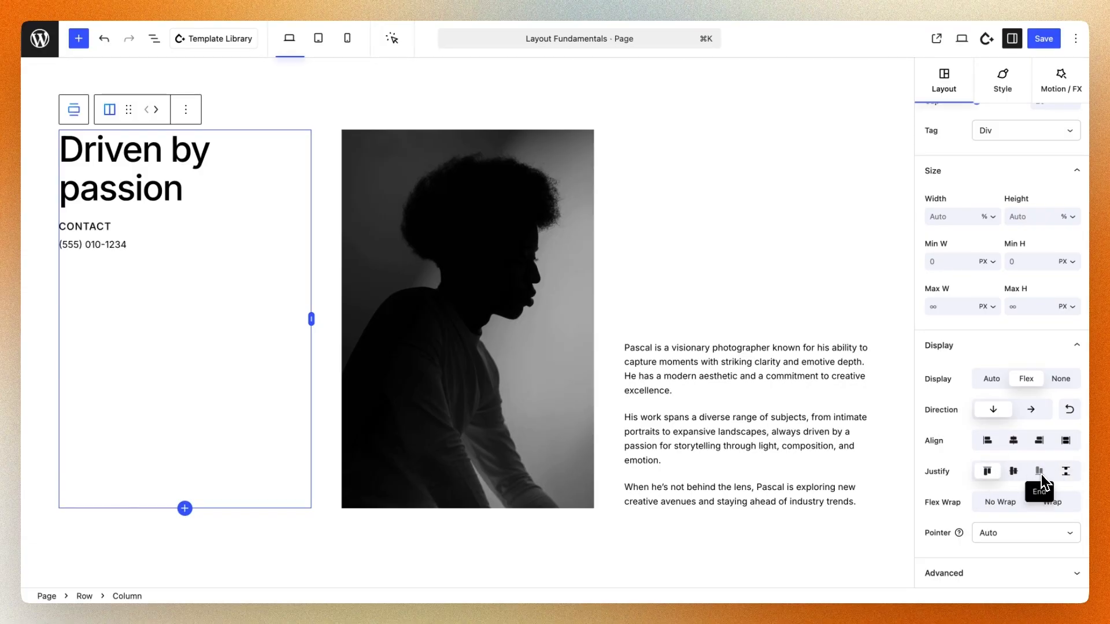
pyautogui.click(1040, 472)
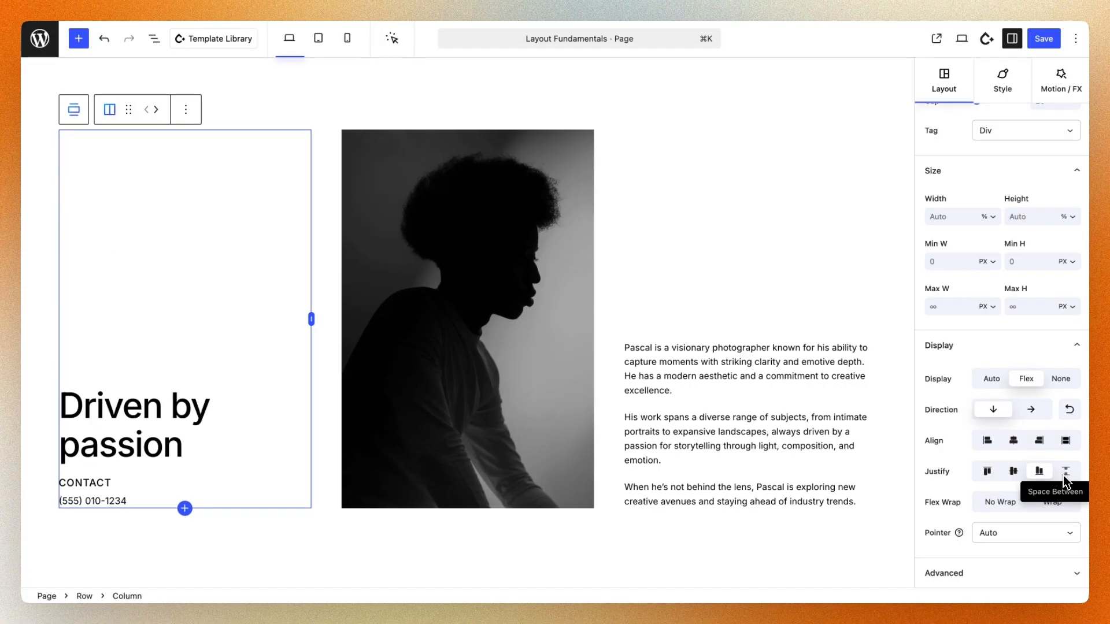
pyautogui.click(1065, 473)
pyautogui.click(742, 266)
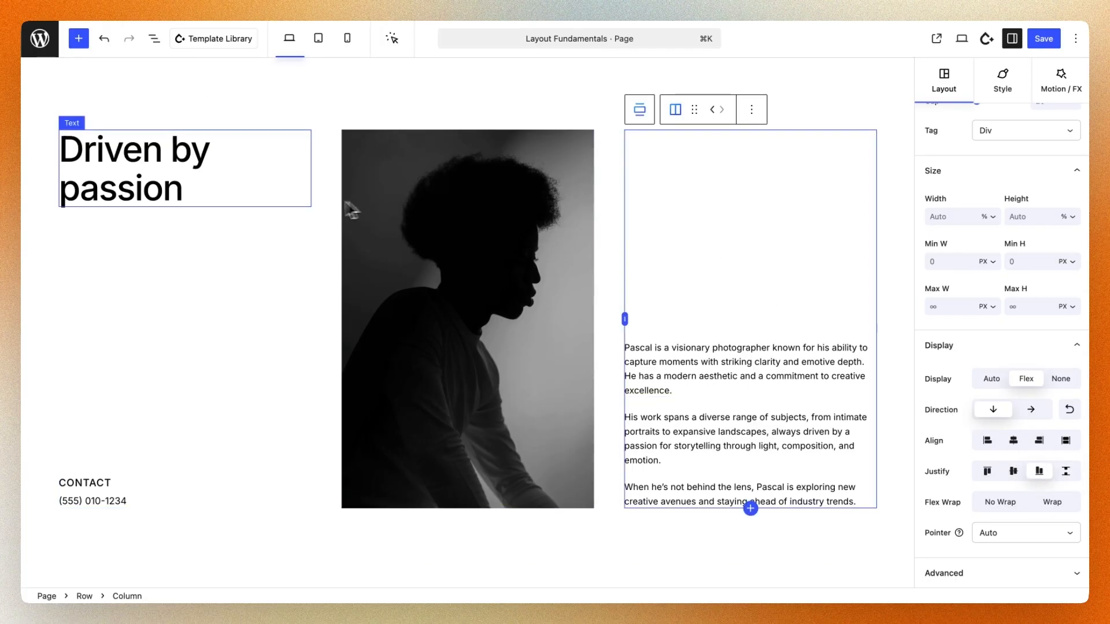
# Set the heading column's width to 100% for tablet, and return to the desktop view
pyautogui.click(230, 251)
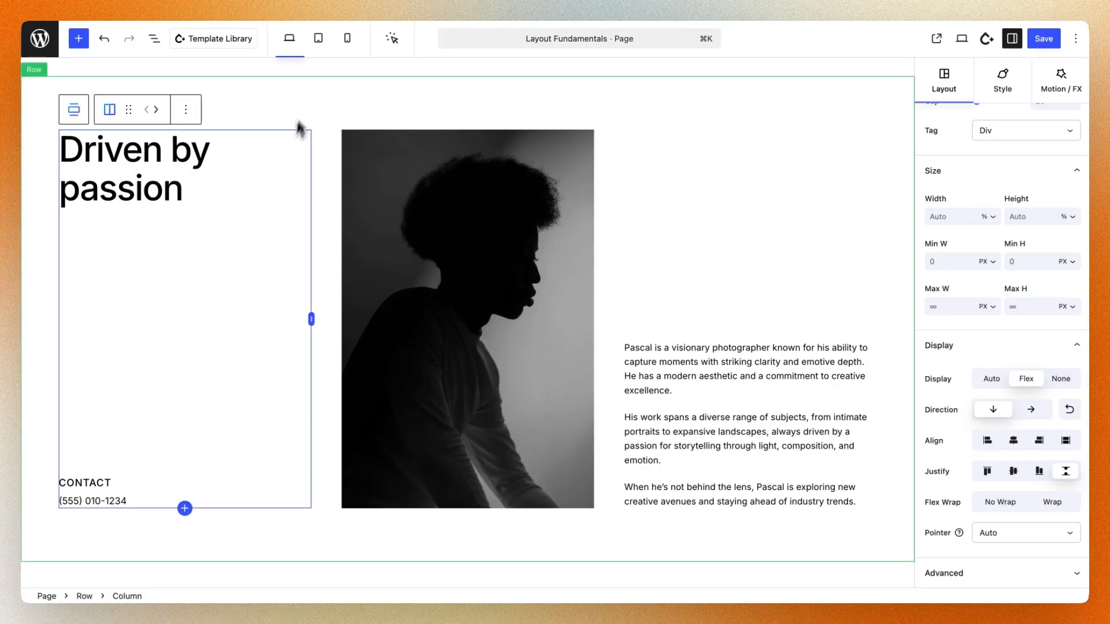
pyautogui.click(320, 39)
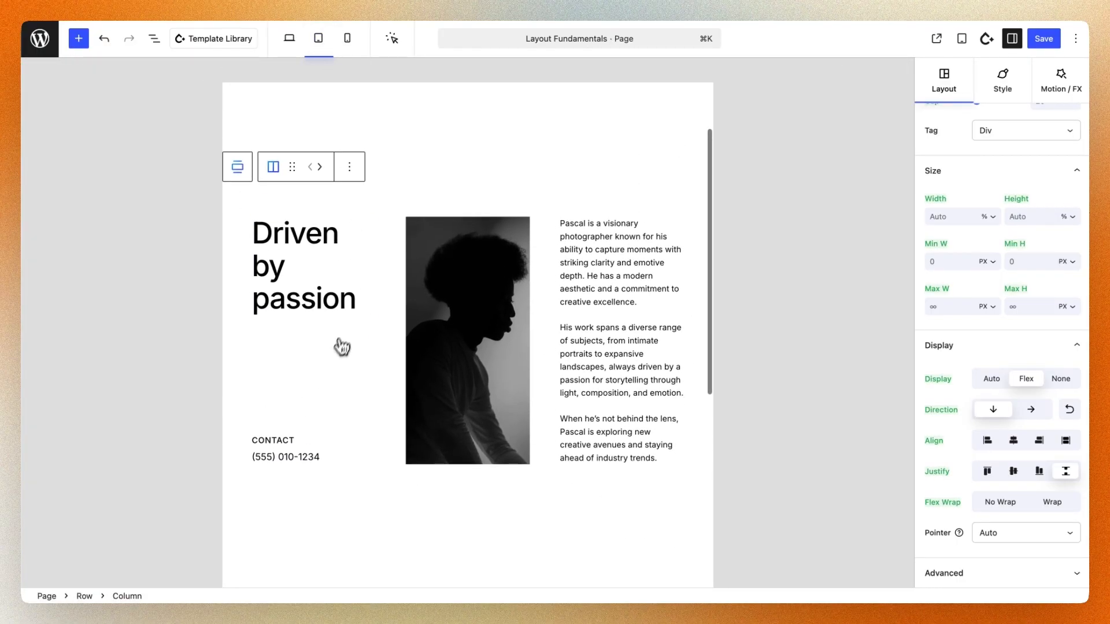
pyautogui.scroll(3, 1036, 218)
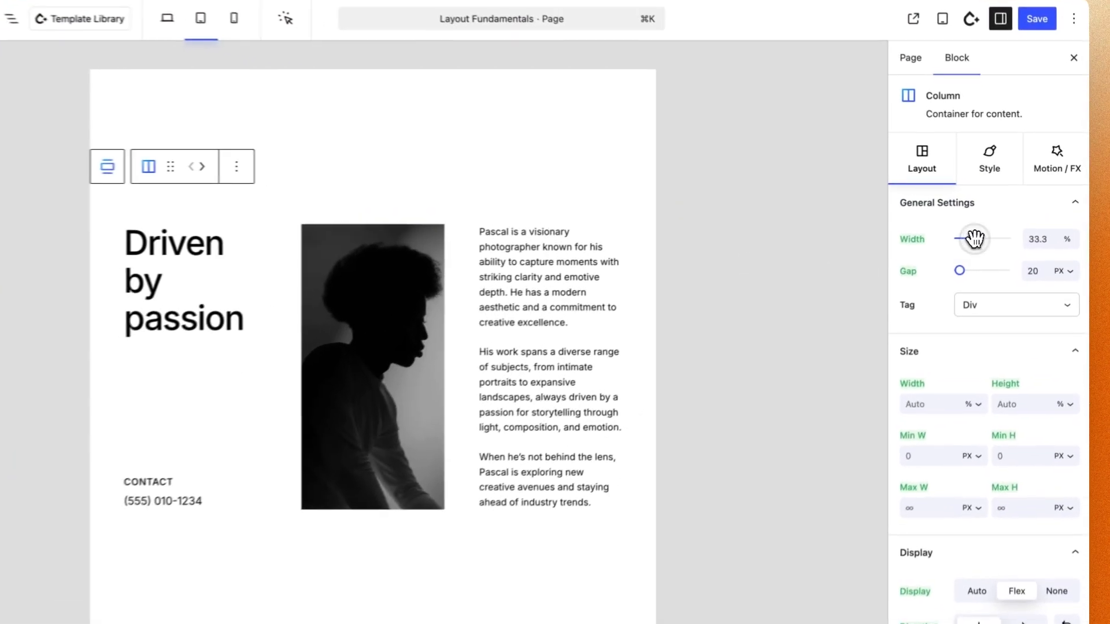
pyautogui.moveTo(989, 230); pyautogui.dragTo(1030, 233)
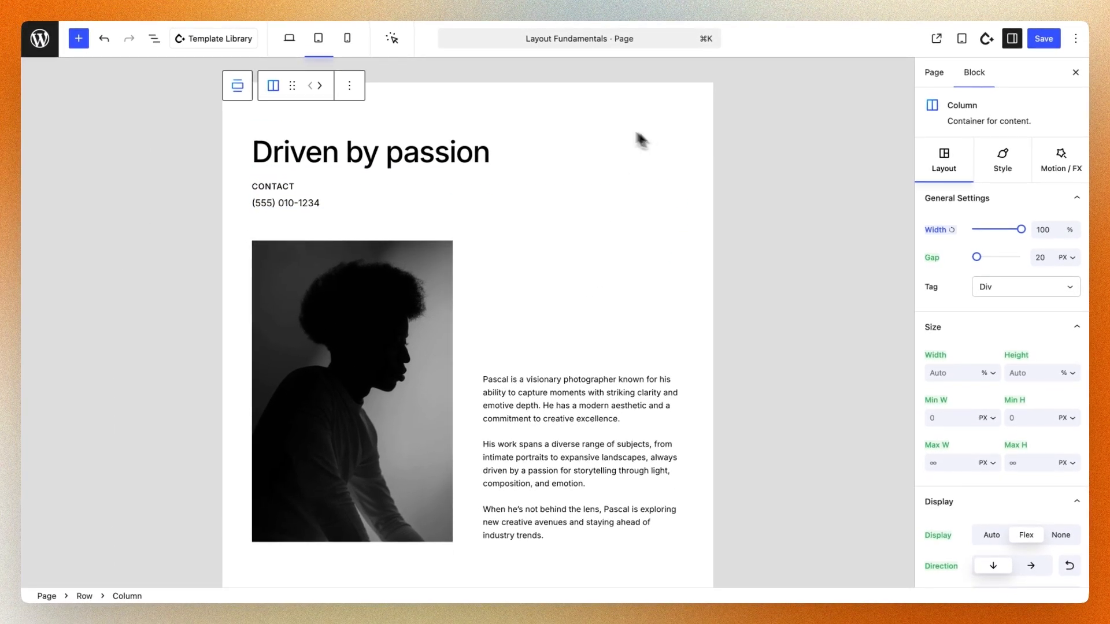
pyautogui.click(290, 41)
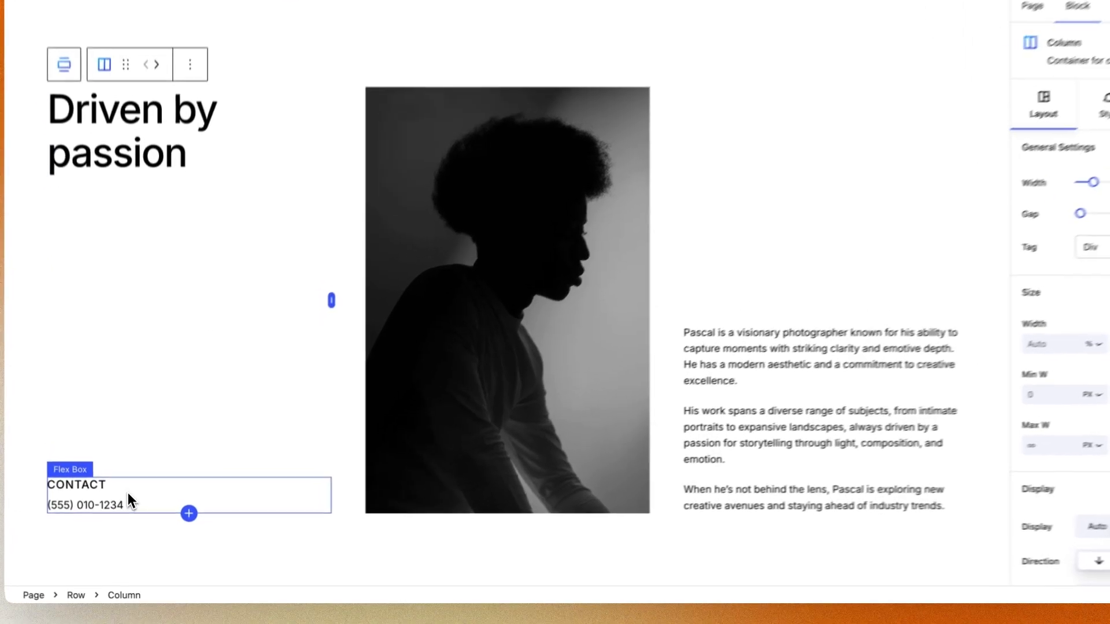
# Set the direction of the flex box holding the contact label and phone number to horizontal
pyautogui.click(127, 493)
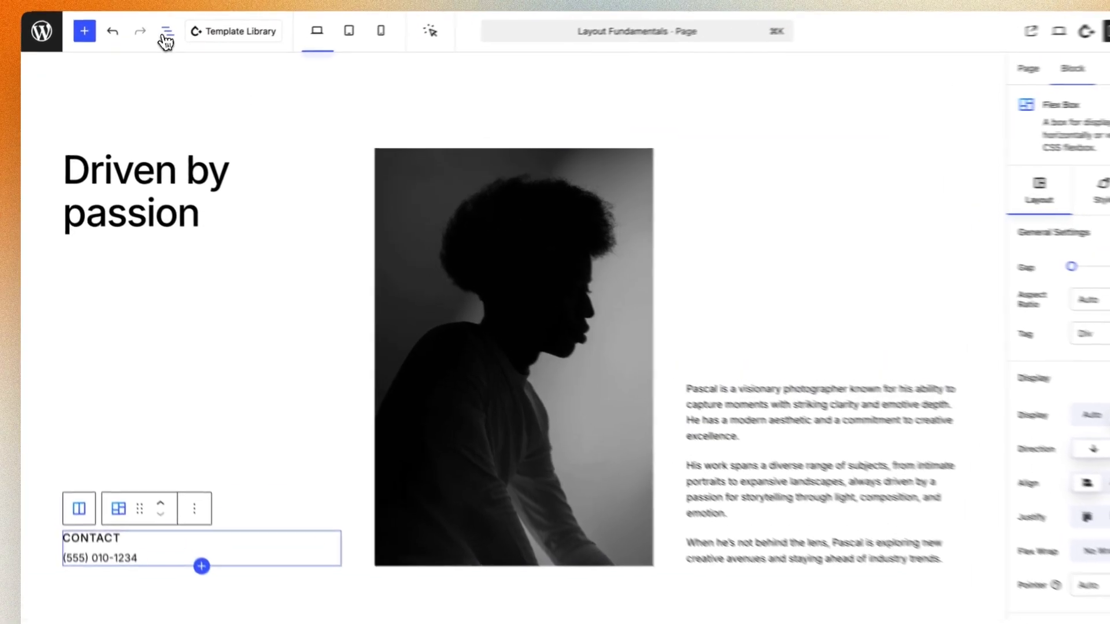
pyautogui.click(164, 35)
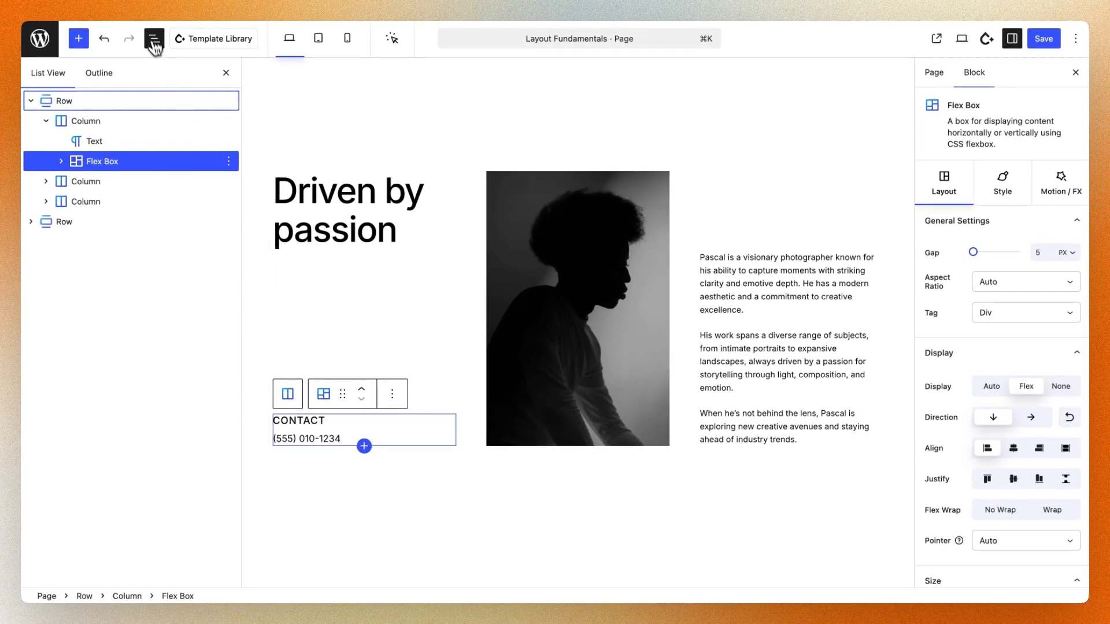
pyautogui.click(154, 38)
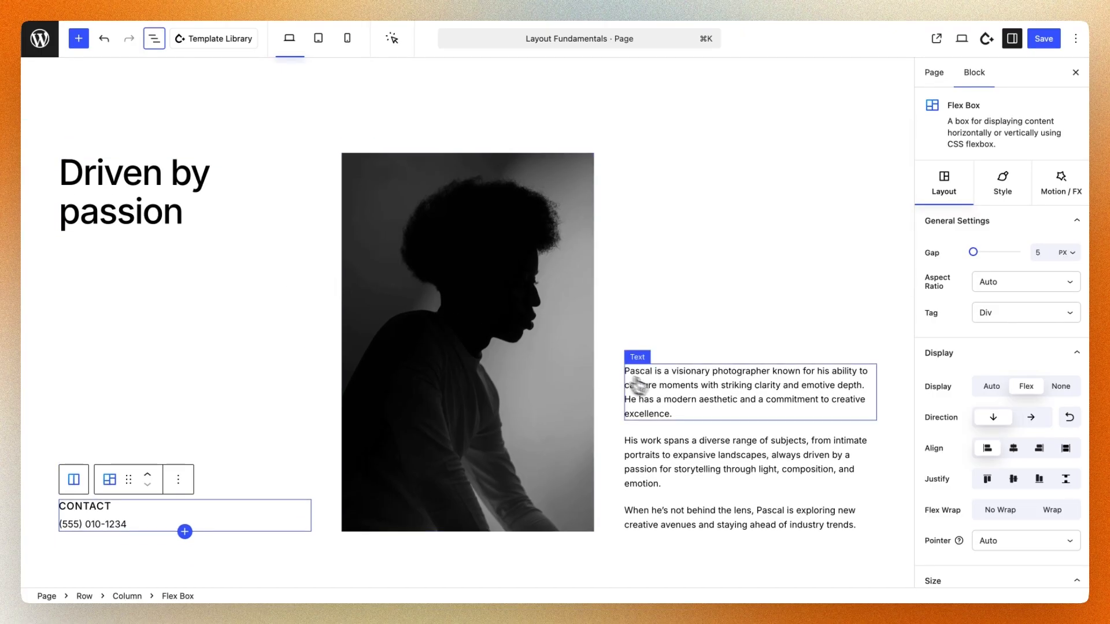
pyautogui.click(1031, 419)
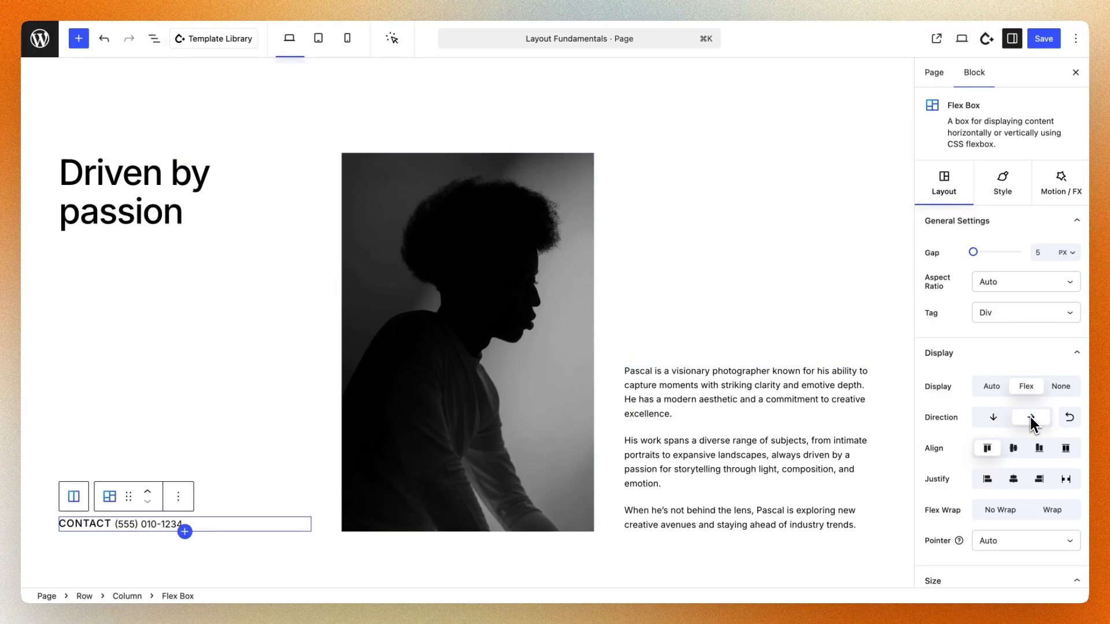
# Centre-align the items in the contact flex box and set its gap to 18 px
pyautogui.click(1014, 448)
pyautogui.moveTo(975, 251); pyautogui.dragTo(977, 251)
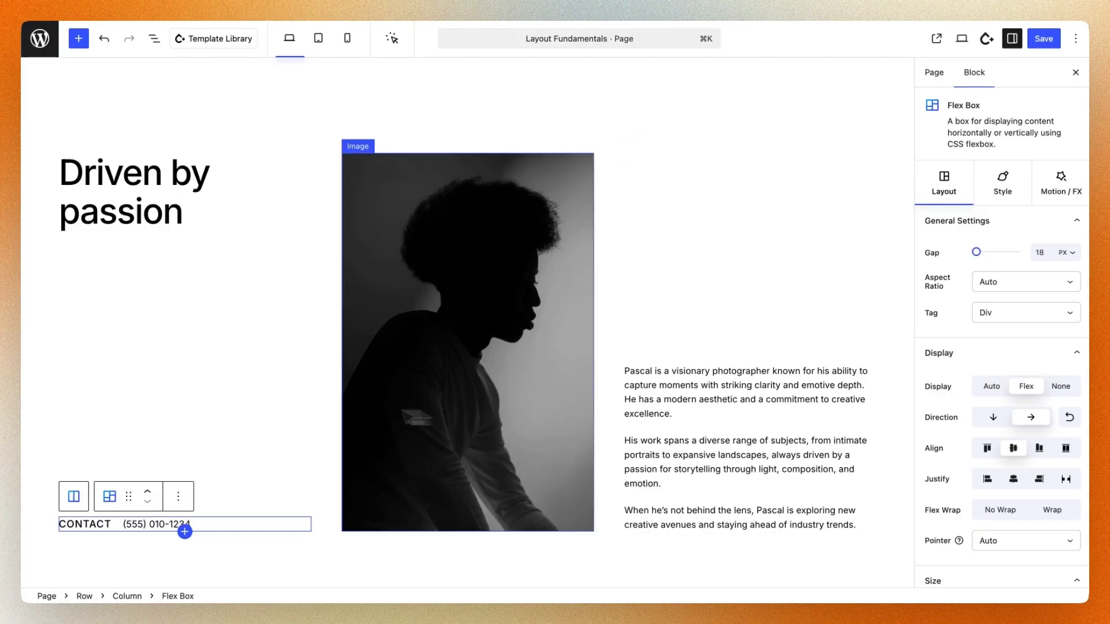
pyautogui.click(273, 400)
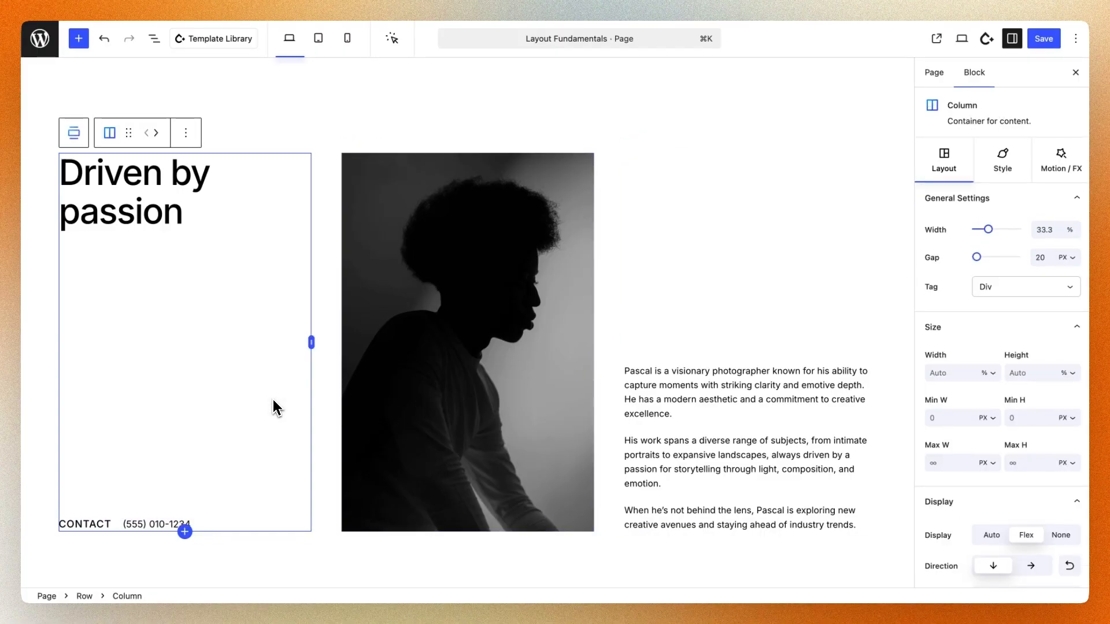
# Examine the nesting of the contact flex box, its parent column and the parent row in the block list
pyautogui.click(459, 385)
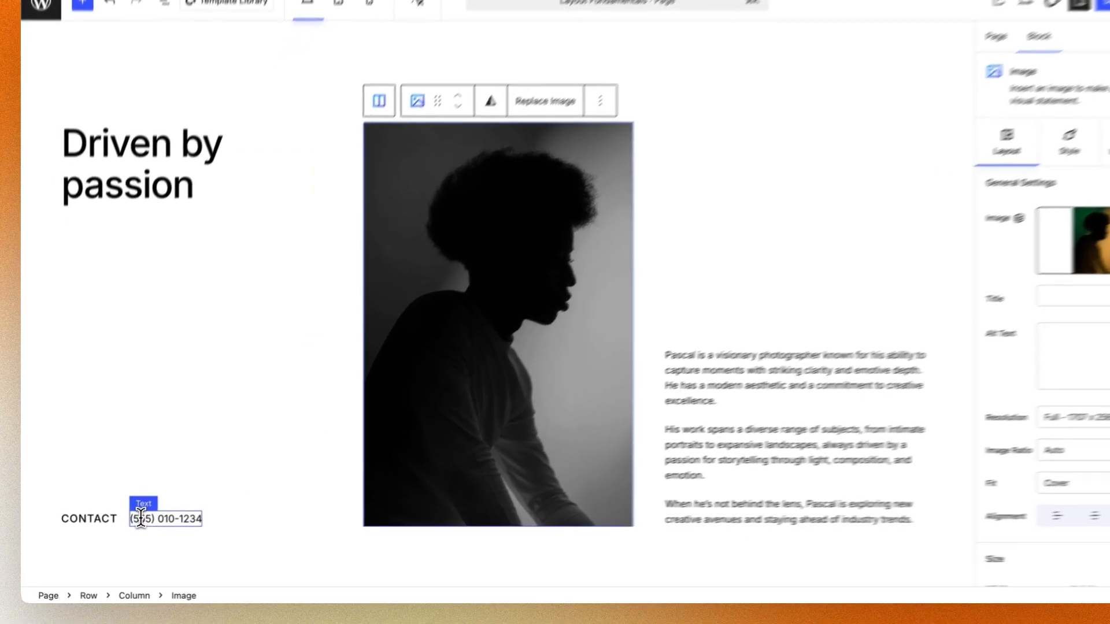
pyautogui.click(141, 517)
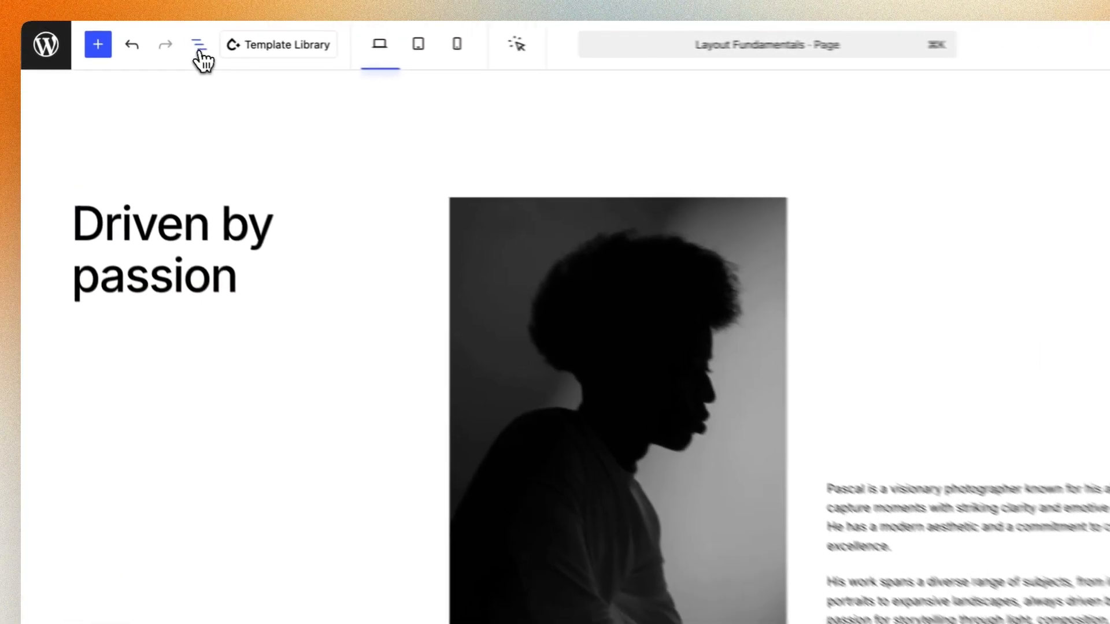
pyautogui.click(213, 50)
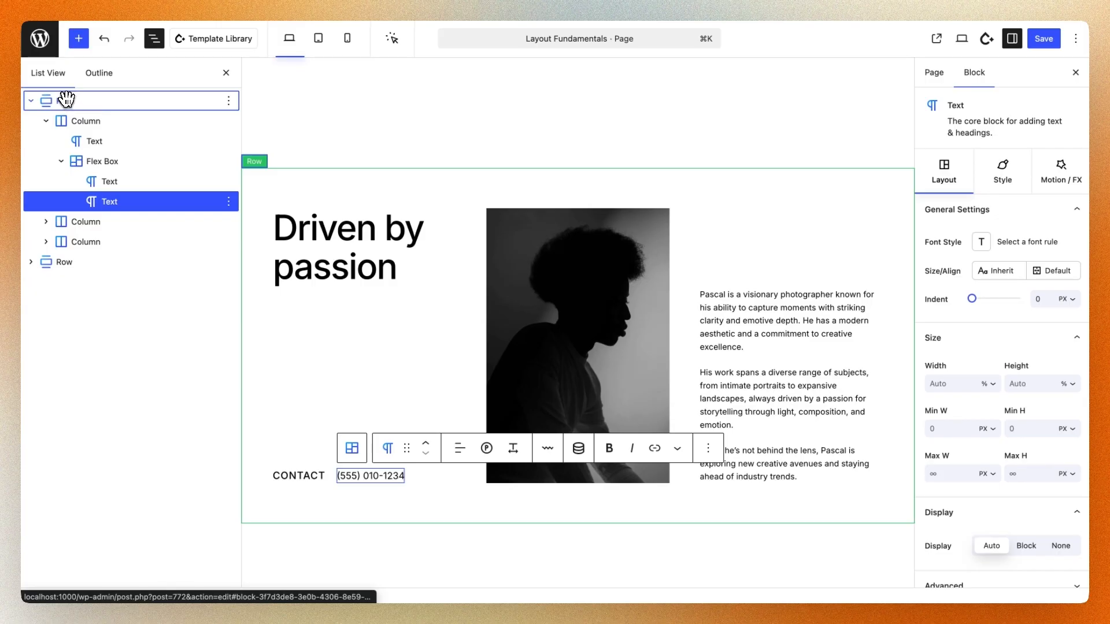
pyautogui.click(104, 161)
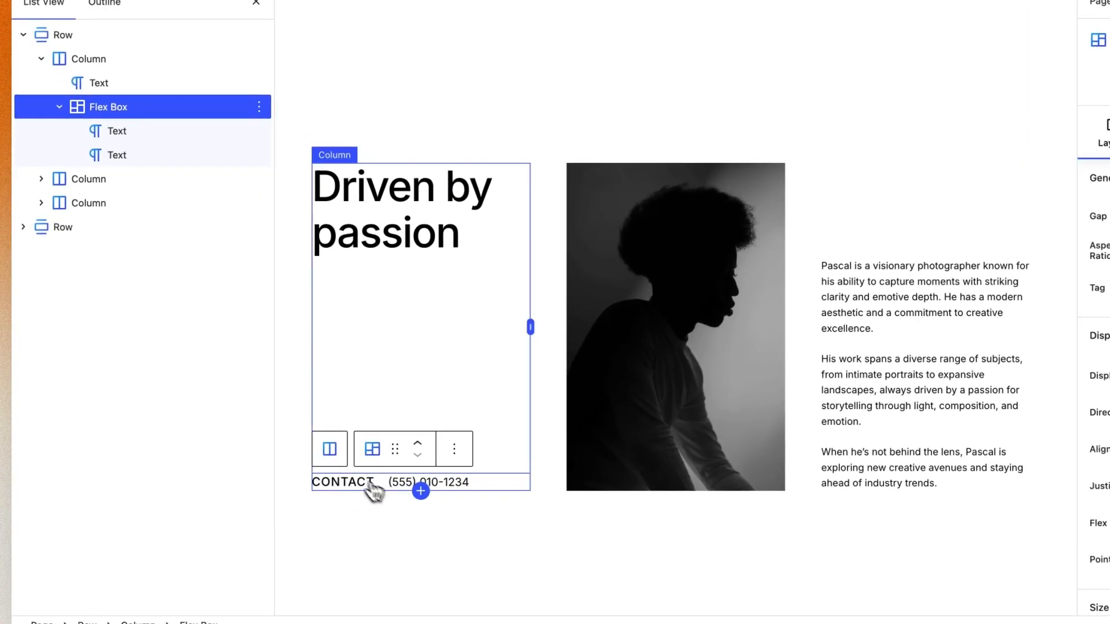
pyautogui.click(331, 449)
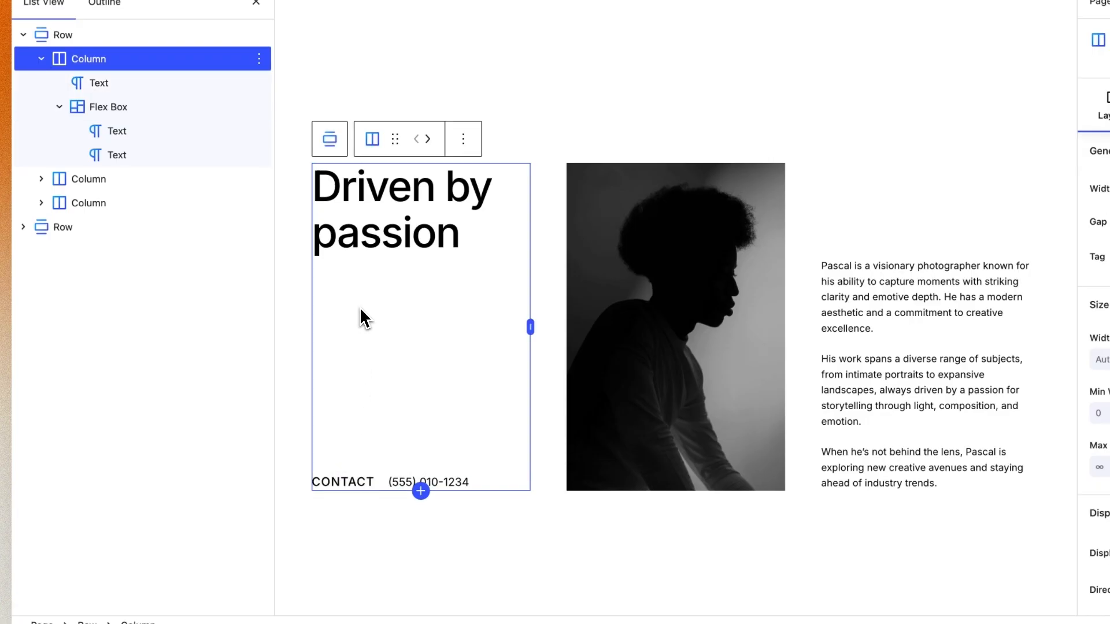
pyautogui.click(329, 139)
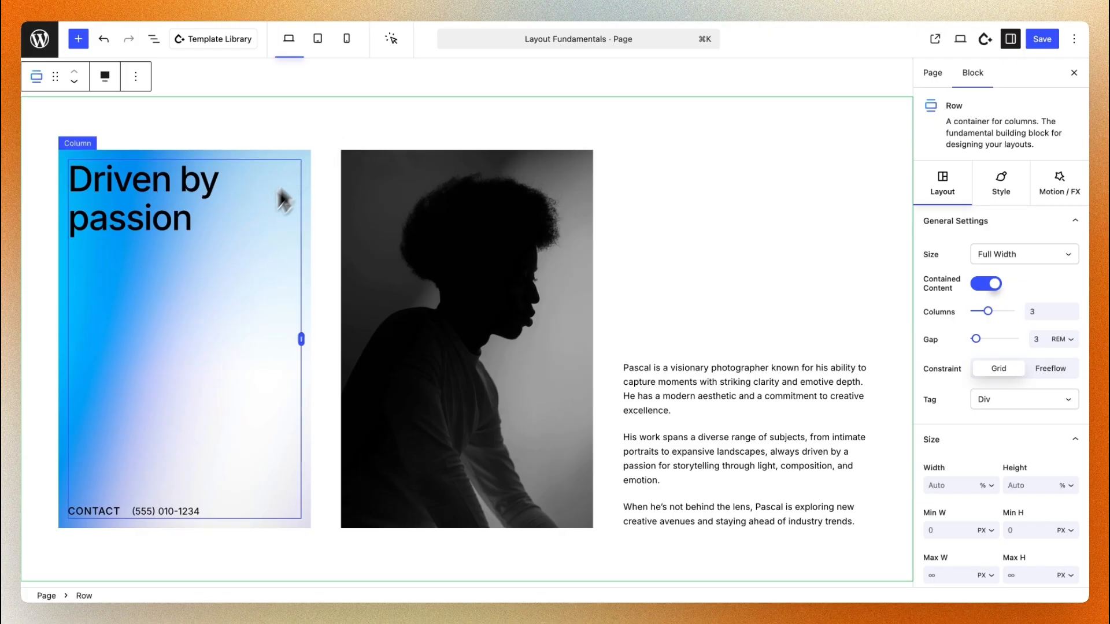
# Try a custom size repeated in all directions for the heading column's background image, and return it to Cover
pyautogui.click(213, 339)
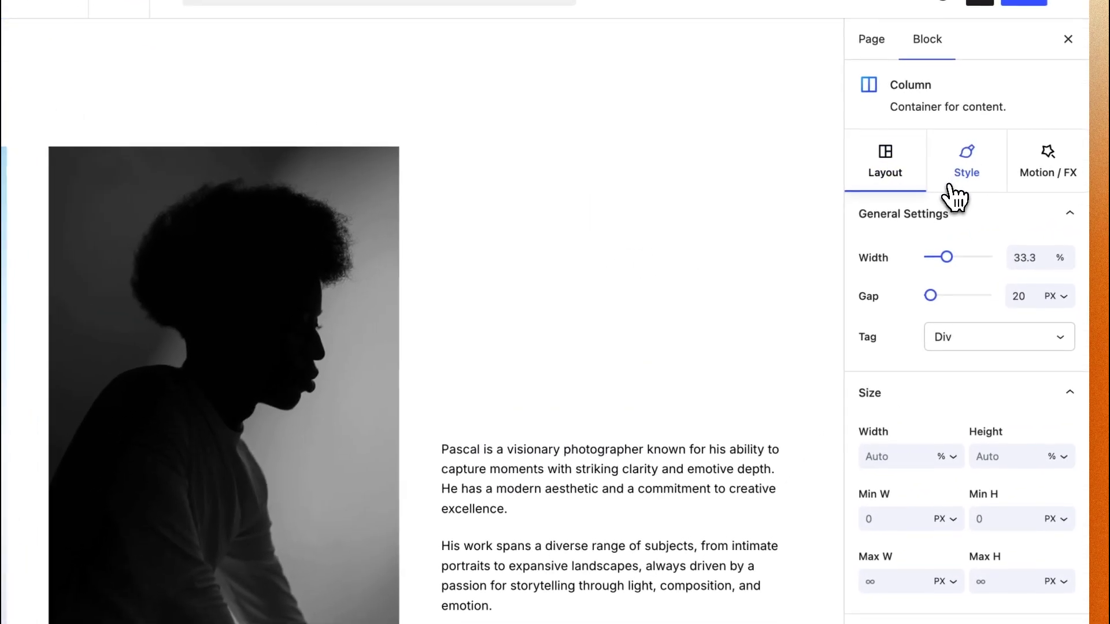
pyautogui.click(991, 174)
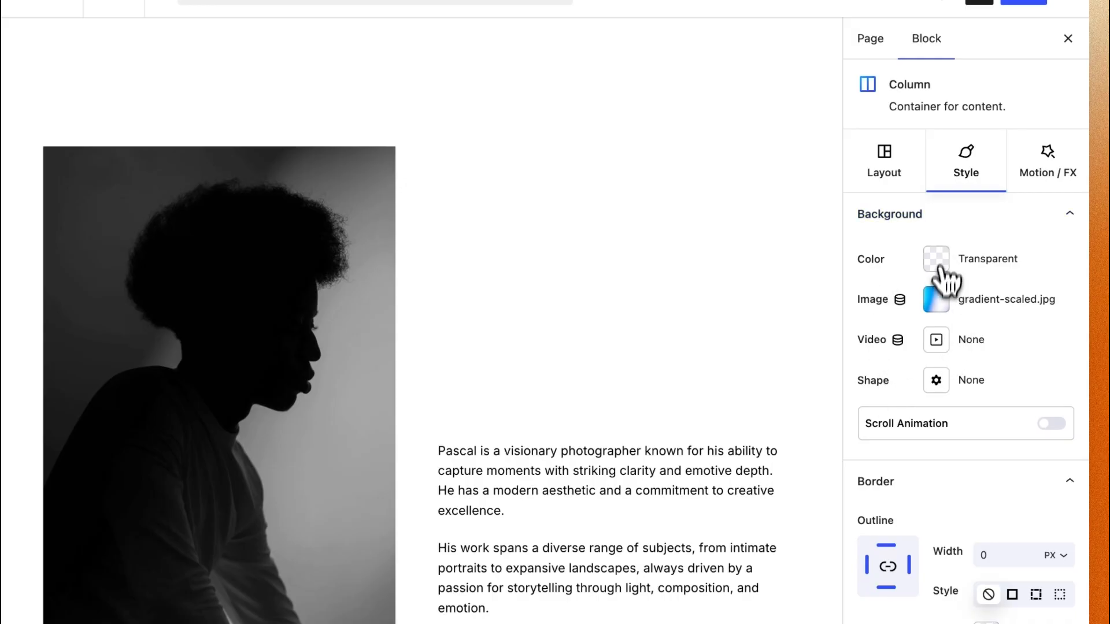
pyautogui.click(946, 311)
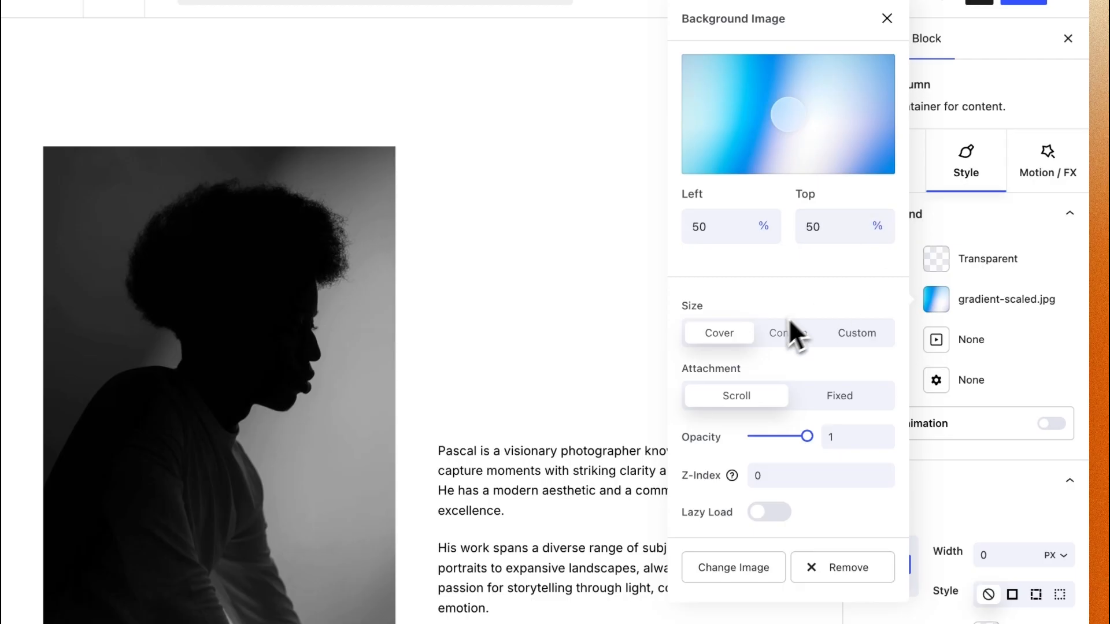
pyautogui.click(847, 334)
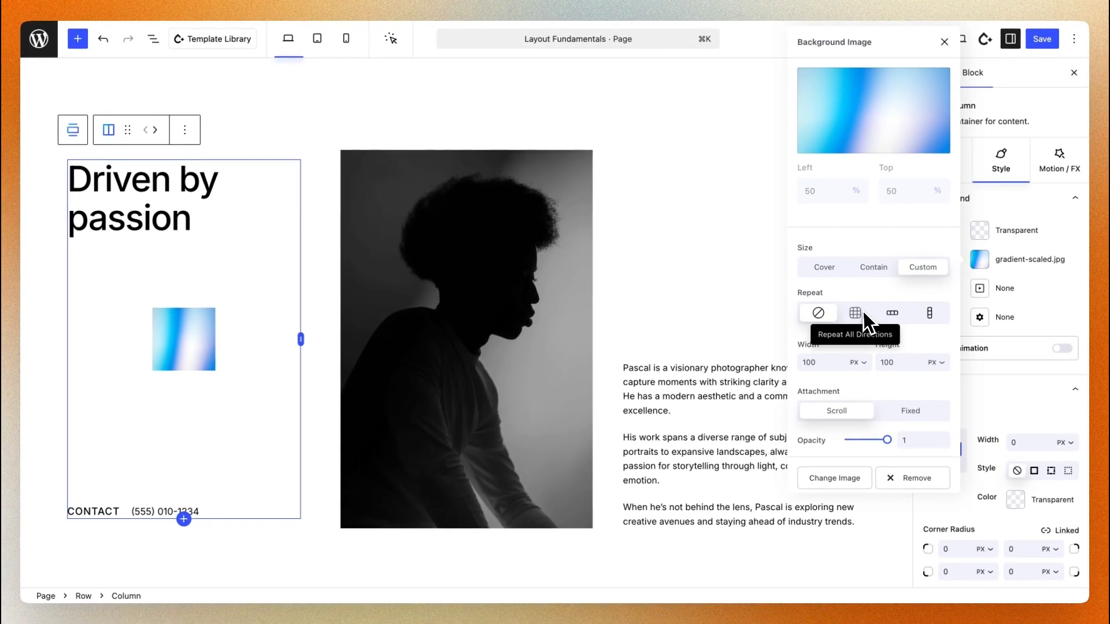
pyautogui.click(858, 313)
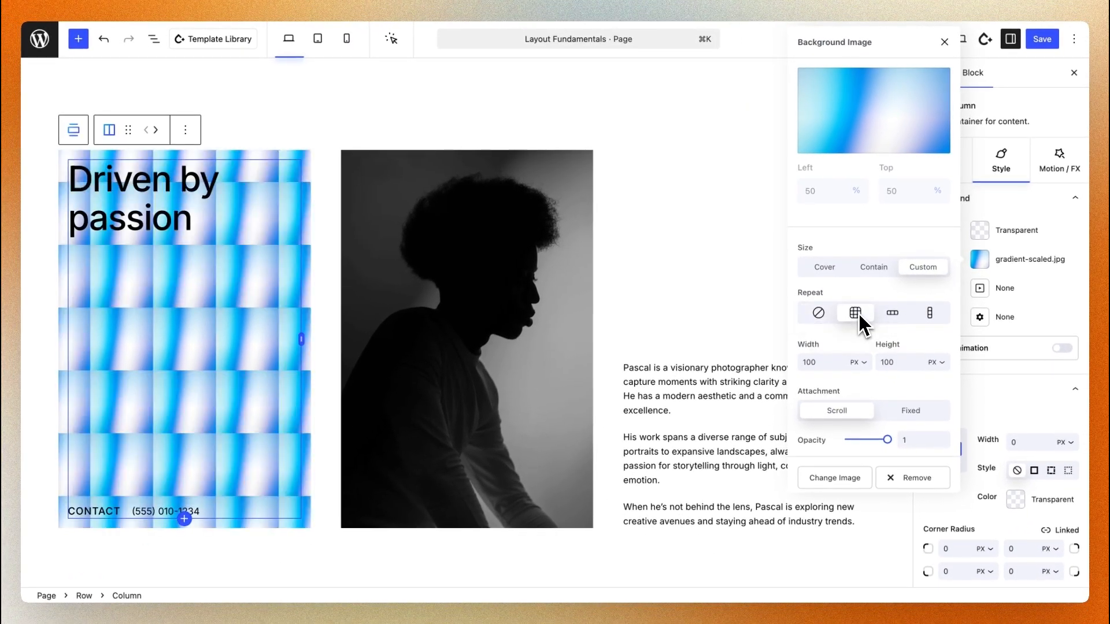
pyautogui.click(834, 266)
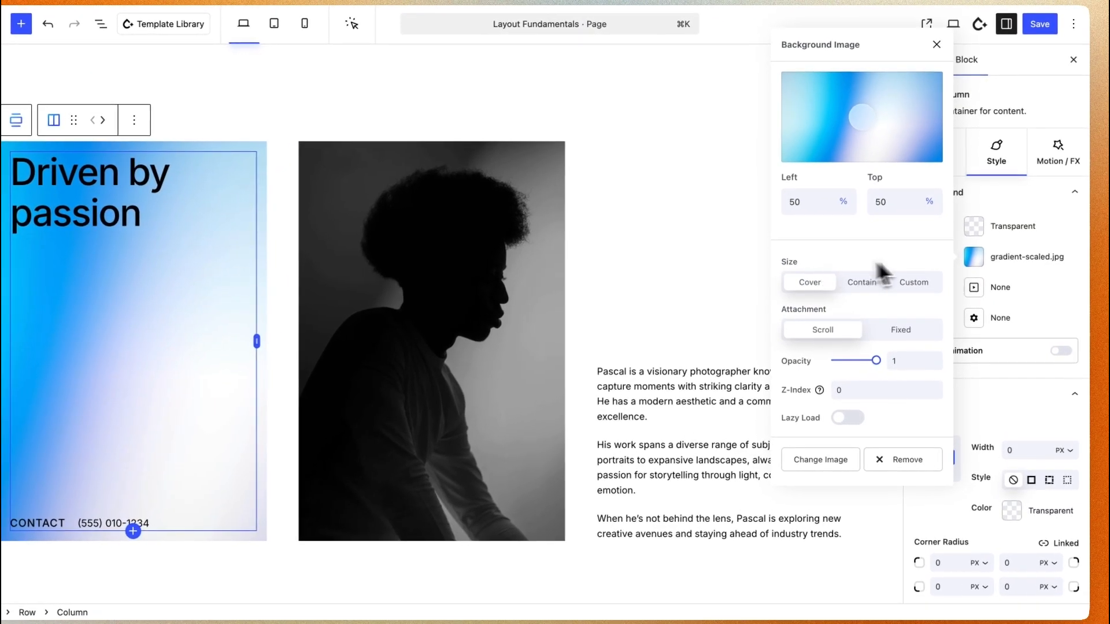
pyautogui.click(983, 268)
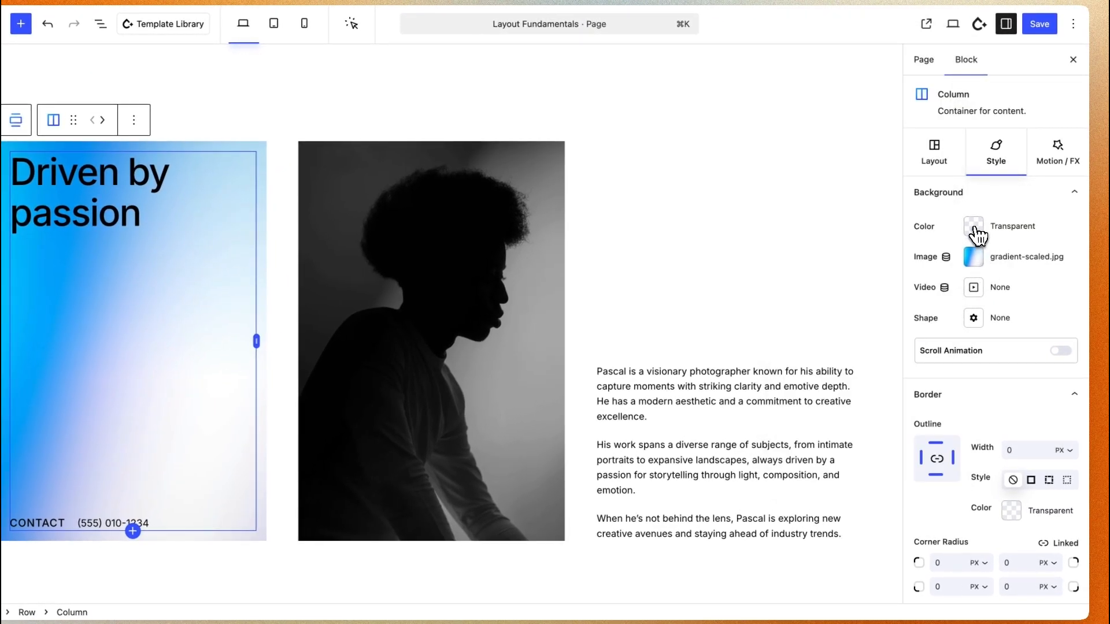
# Set the heading column's background color to Accent Dark and its background image opacity to 0.55
pyautogui.click(975, 228)
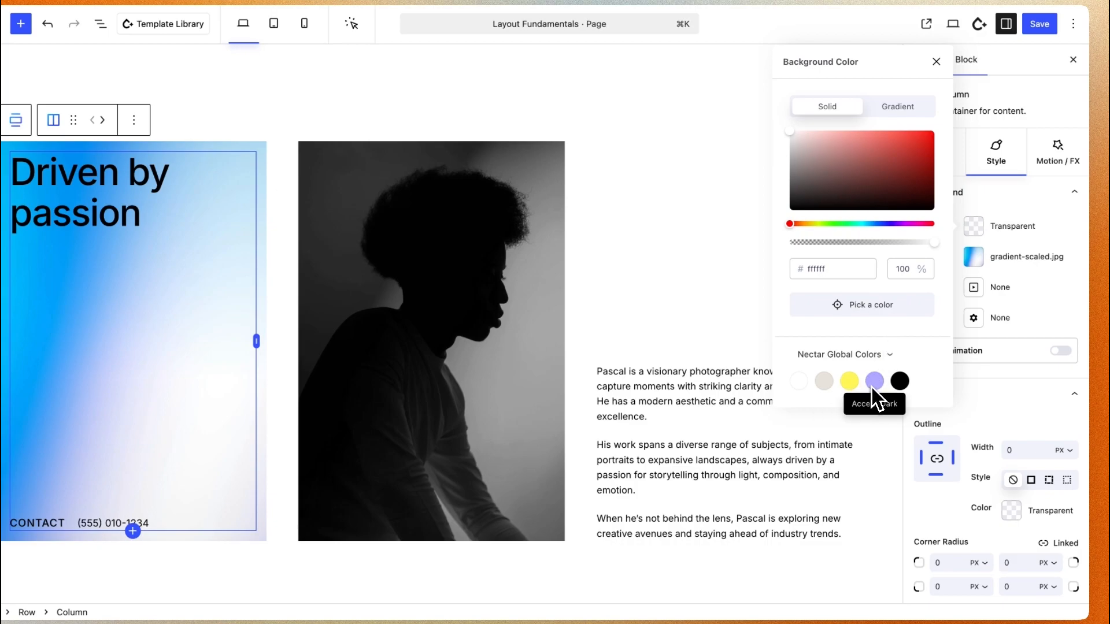
pyautogui.click(873, 384)
pyautogui.click(976, 257)
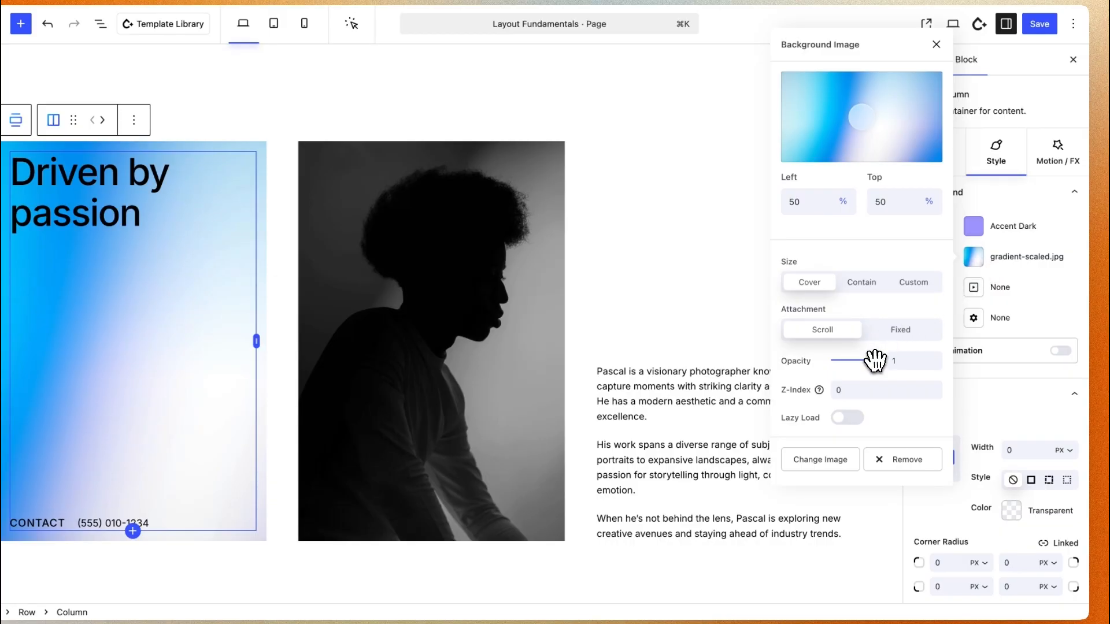
pyautogui.click(851, 360)
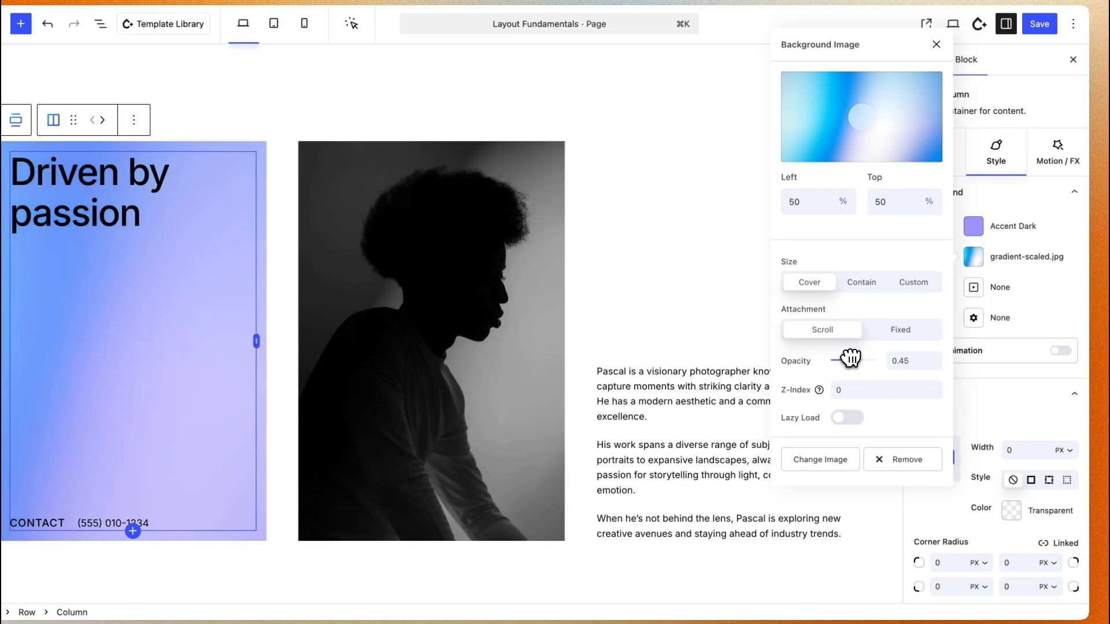
pyautogui.moveTo(856, 359); pyautogui.dragTo(857, 359)
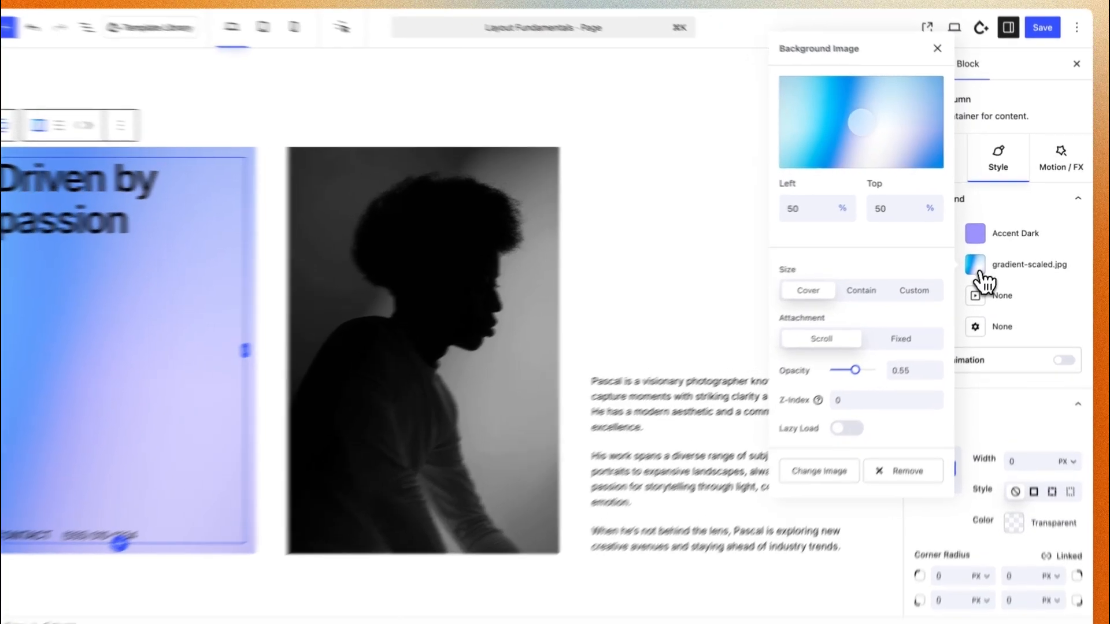
pyautogui.click(983, 265)
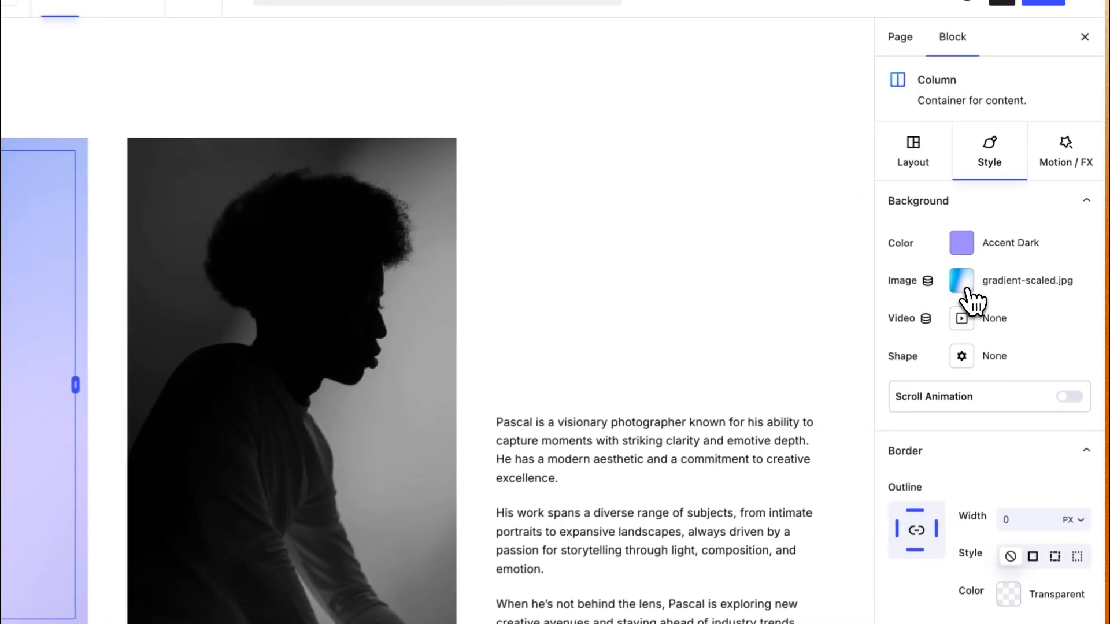
# Add abstract.mp4 as the heading column's background video with an opacity of 0.15
pyautogui.click(962, 319)
pyautogui.click(68, 203)
pyautogui.click(1048, 575)
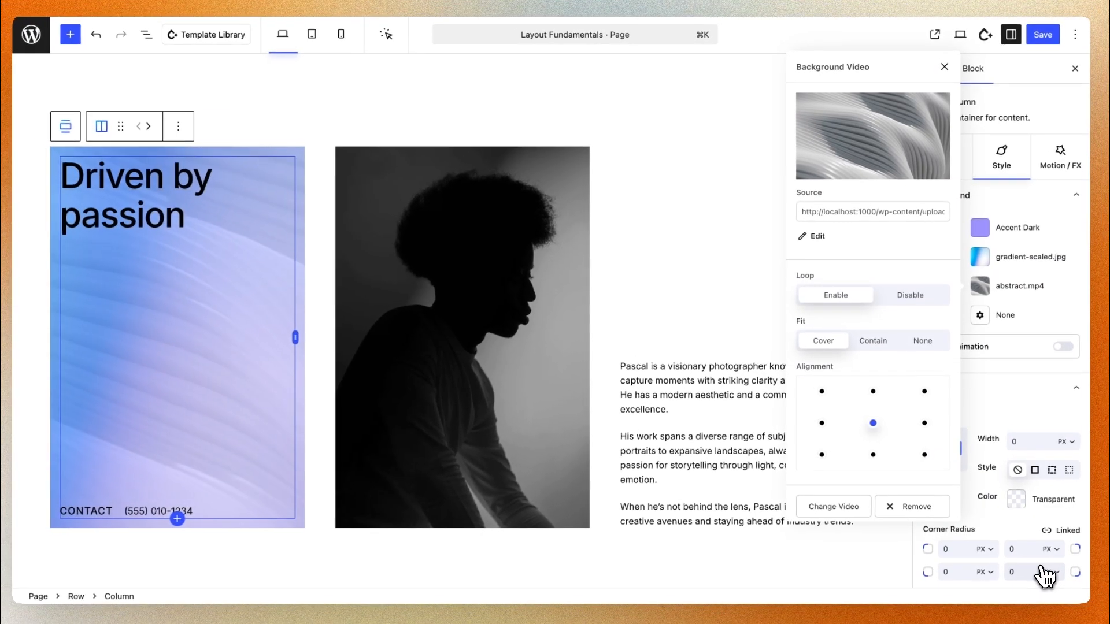
pyautogui.scroll(-3, 924, 343)
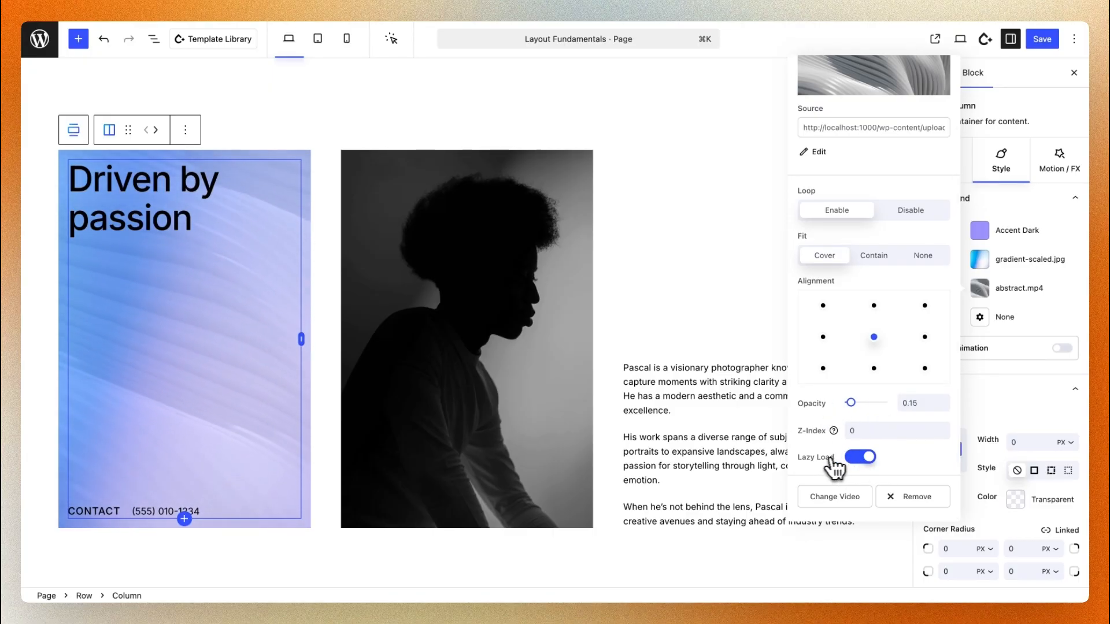
pyautogui.moveTo(851, 402)
pyautogui.mouseDown()
pyautogui.moveTo(879, 399)
pyautogui.moveTo(850, 399)
pyautogui.mouseUp()
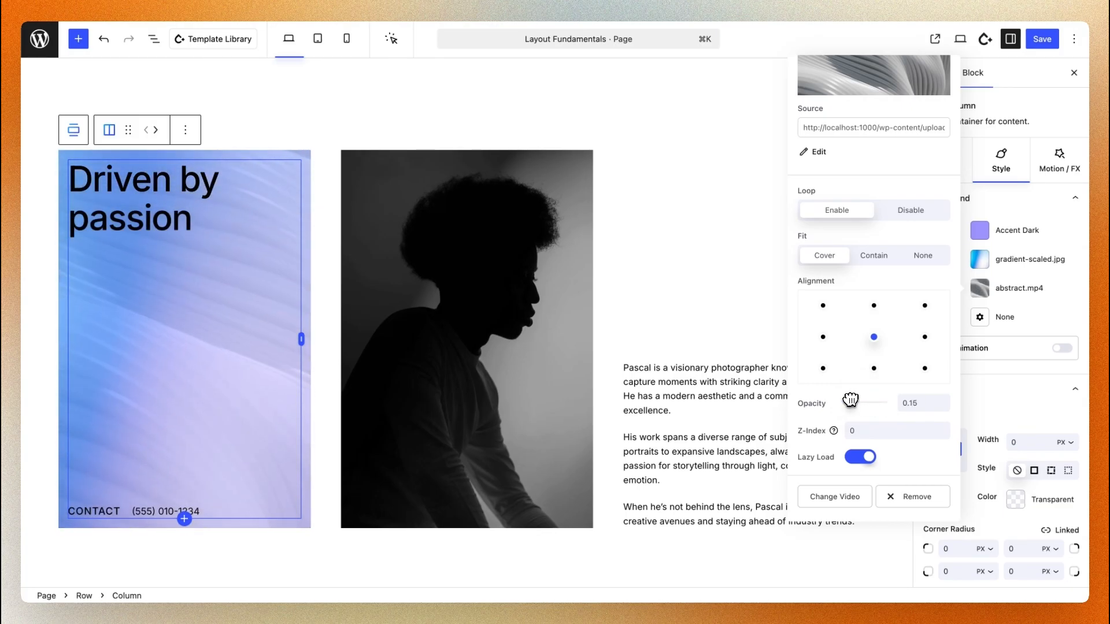
pyautogui.click(985, 296)
# Add a Tilt background shape with a height of 200 px to the heading column
pyautogui.click(980, 317)
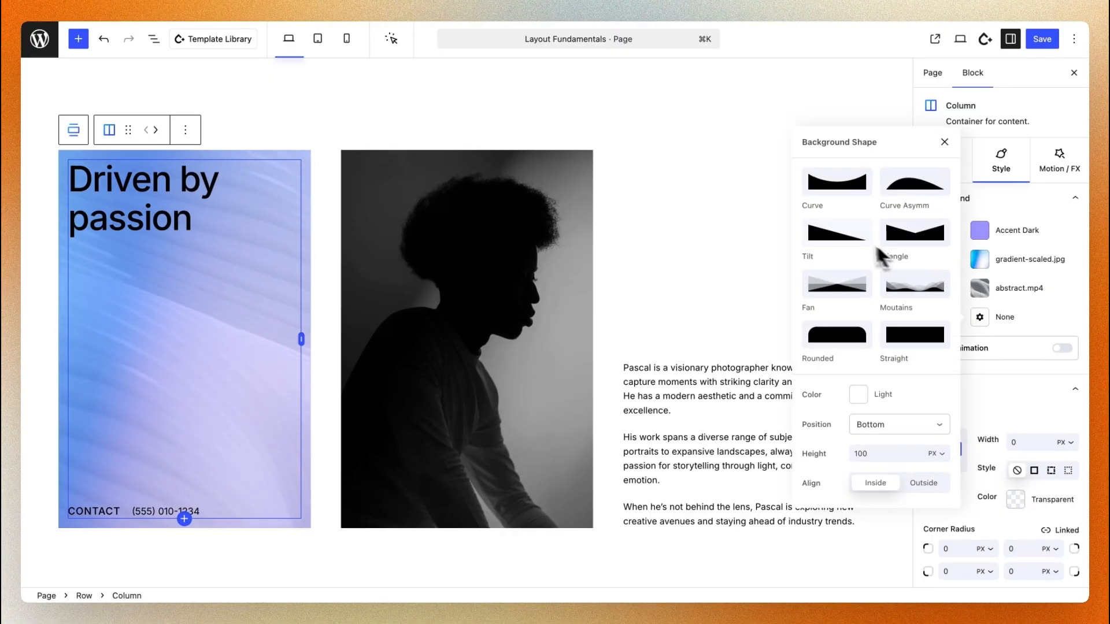
pyautogui.click(845, 237)
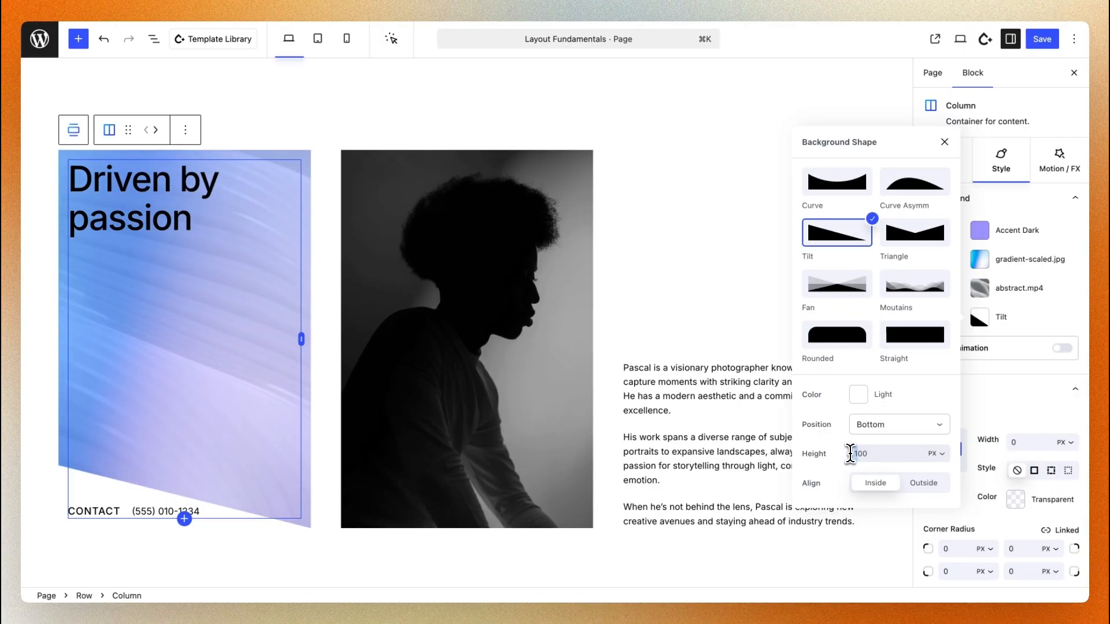
pyautogui.write('2')
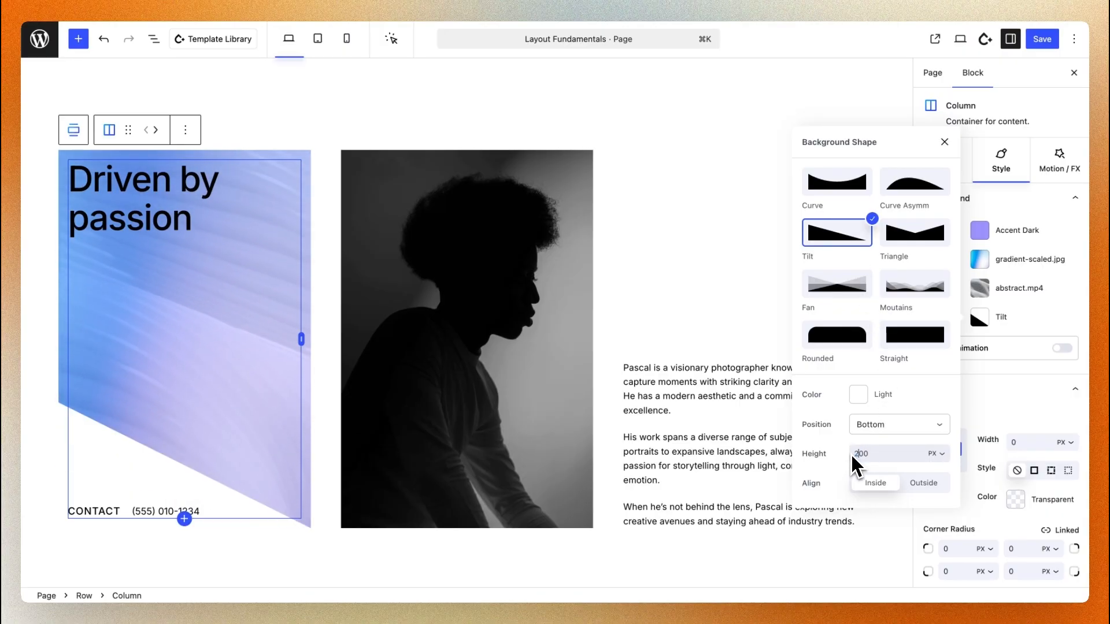
pyautogui.click(988, 323)
pyautogui.click(554, 145)
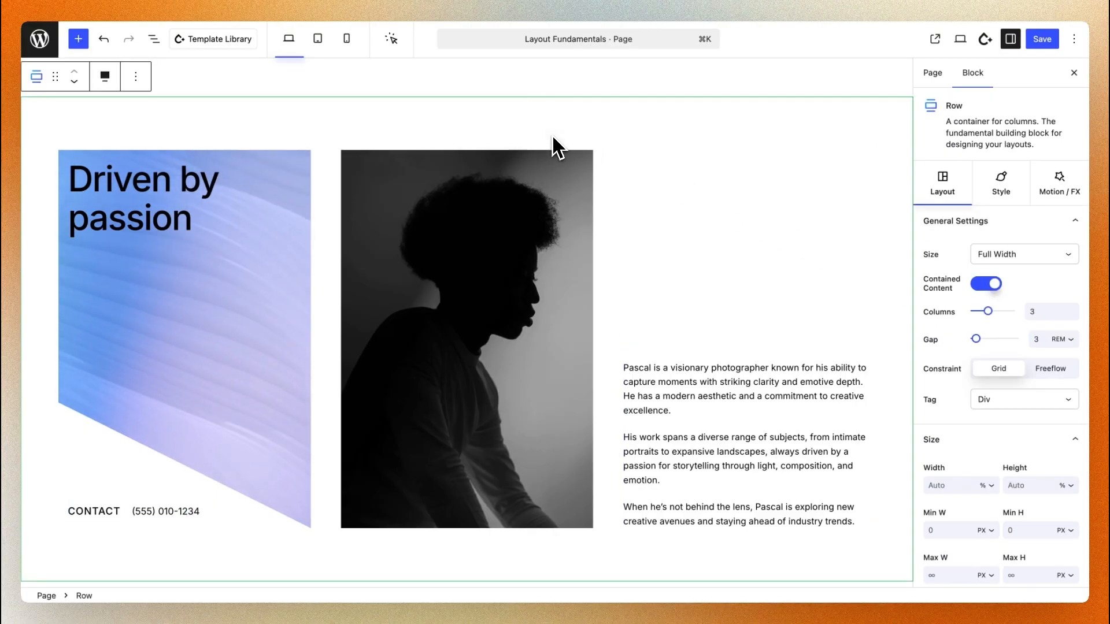
# Search Nectar Images for portrait "mountains" pictures in all colors as a replacement for the middle column's image
pyautogui.click(532, 251)
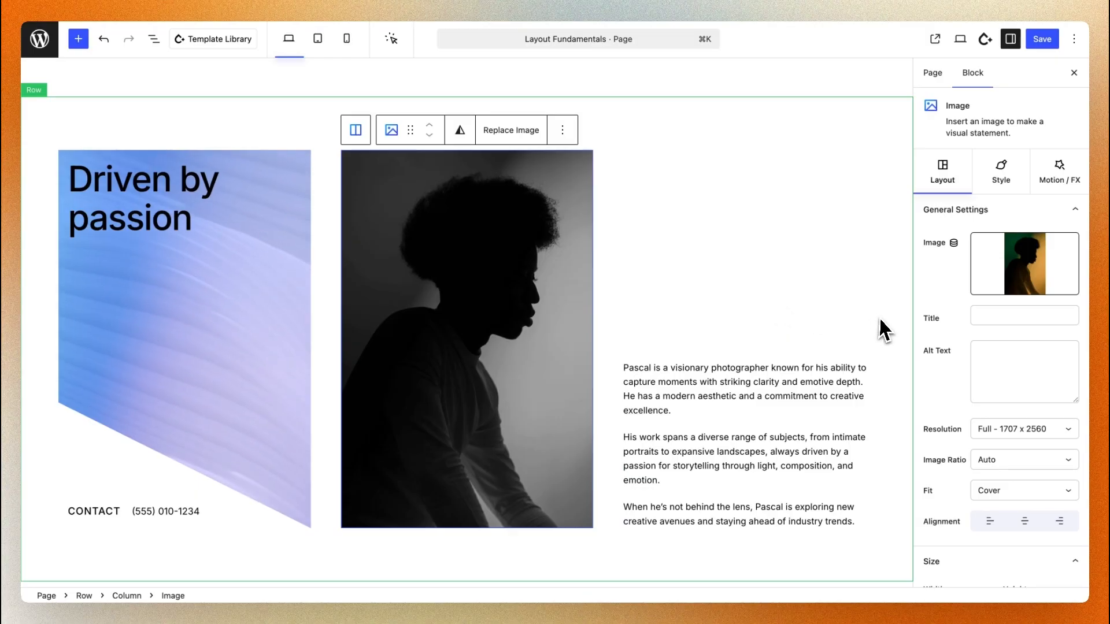
pyautogui.moveTo(995, 292)
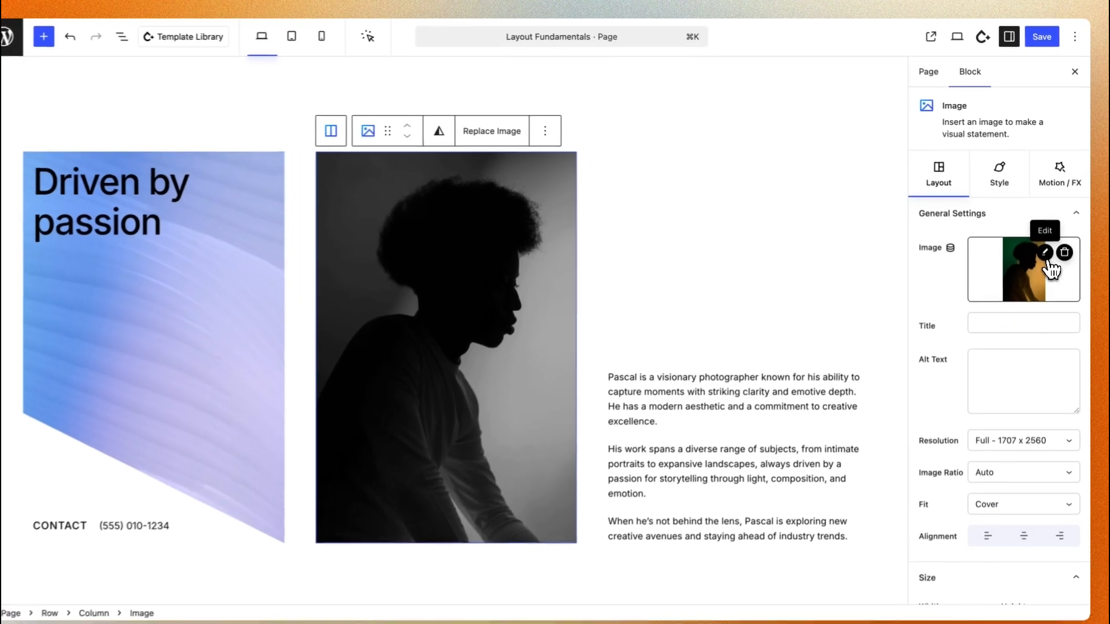
pyautogui.click(1046, 247)
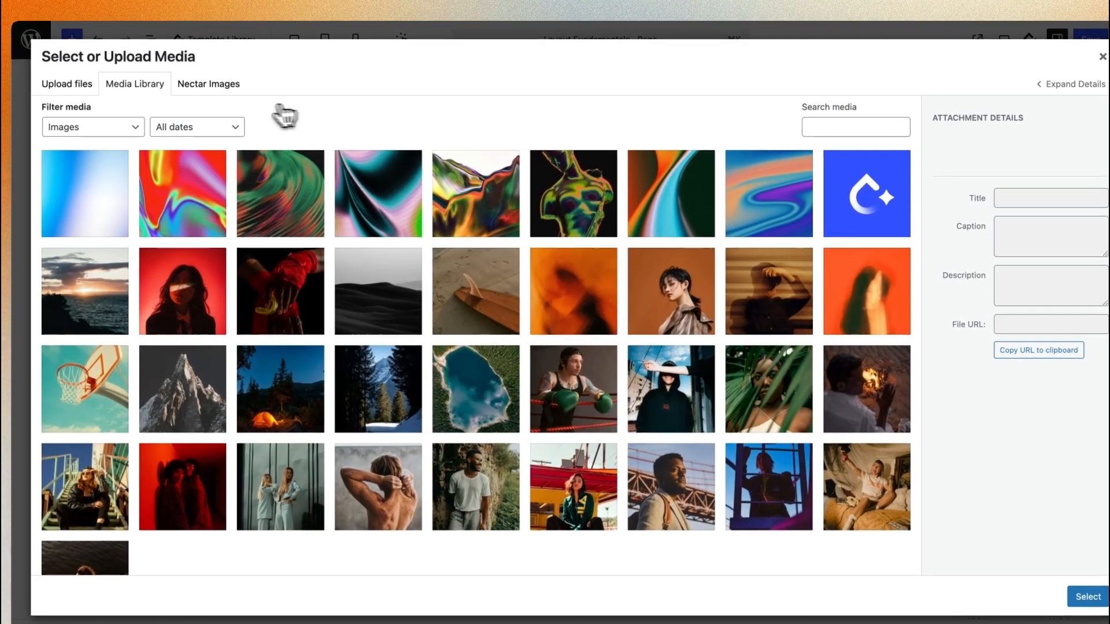
pyautogui.click(205, 86)
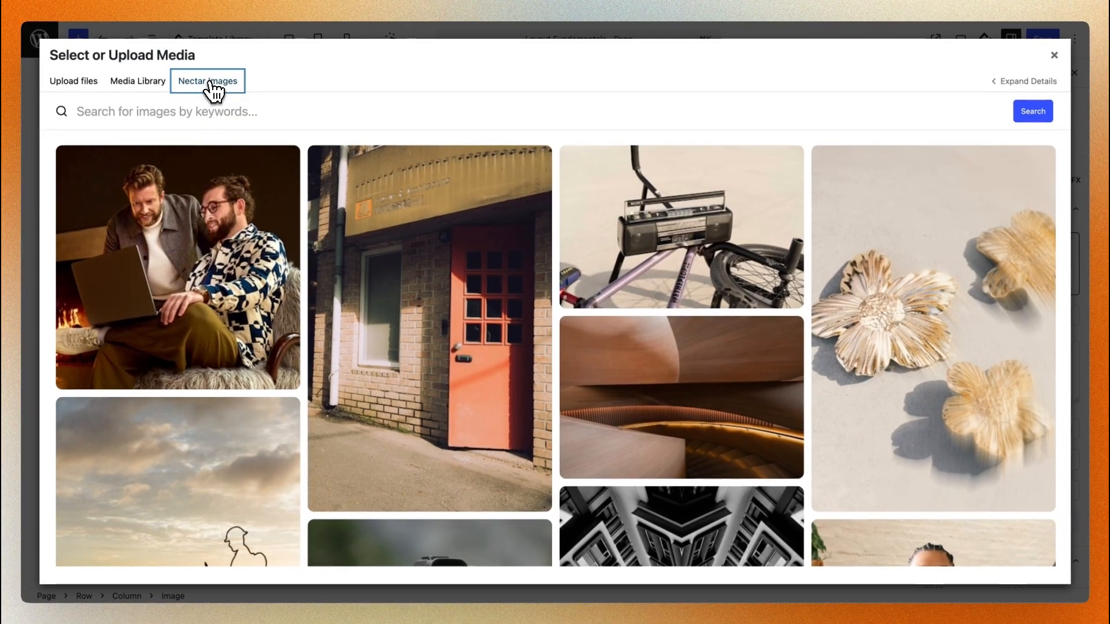
pyautogui.click(212, 110)
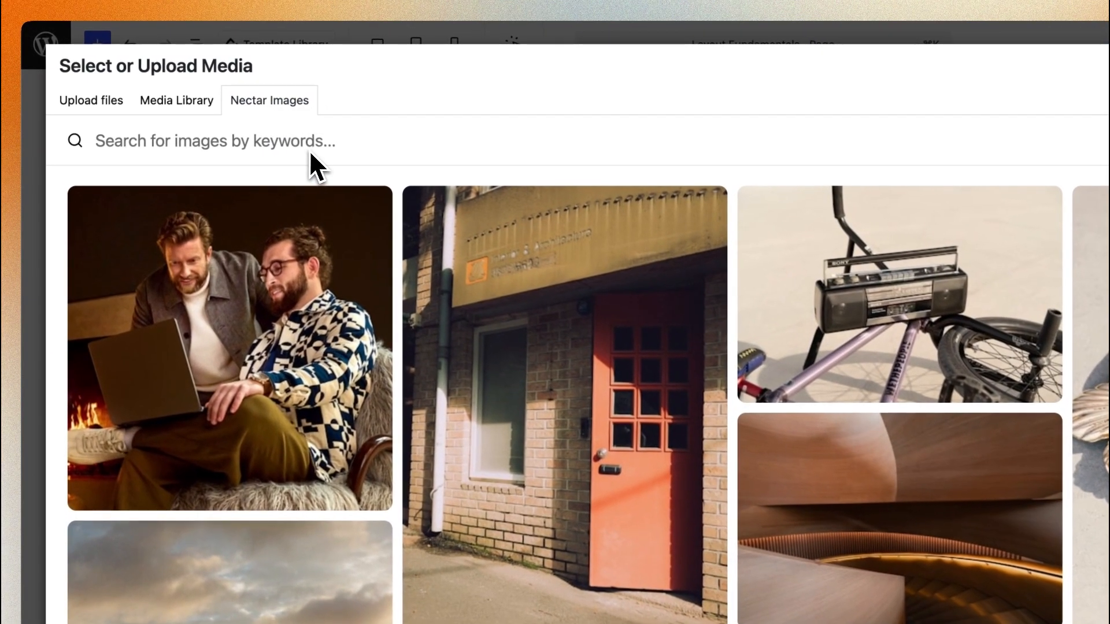
pyautogui.write('mountains')
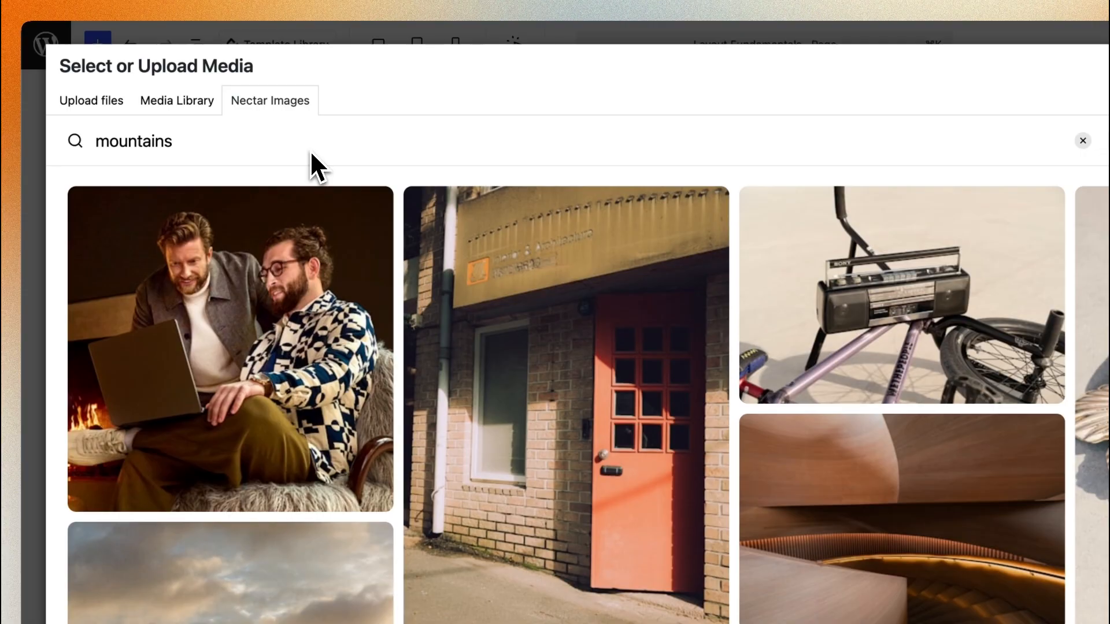
pyautogui.click(859, 142)
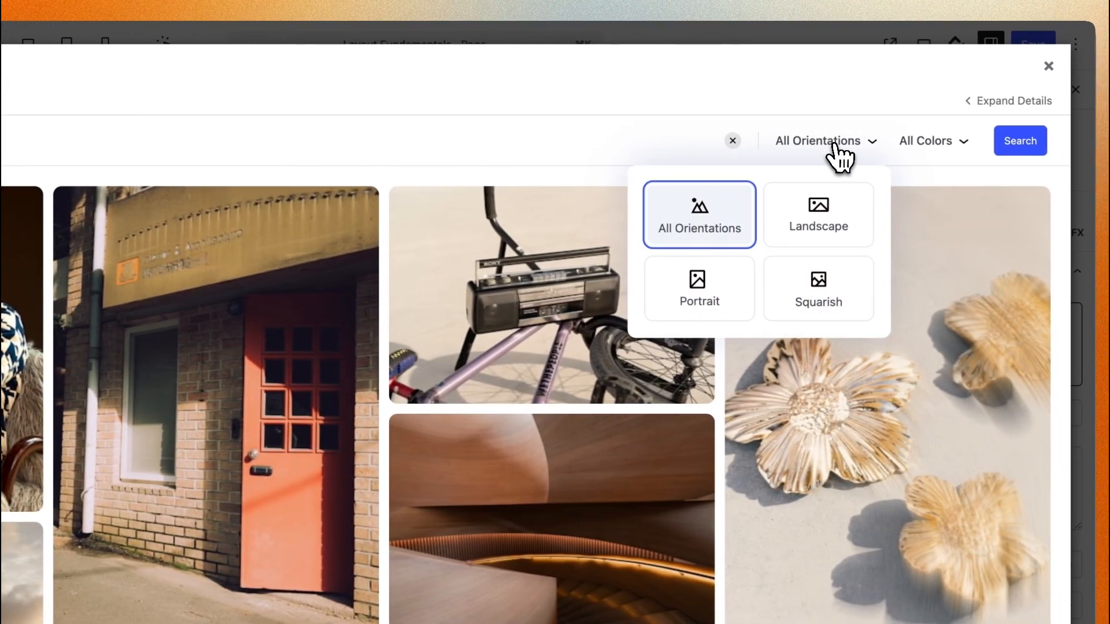
pyautogui.click(715, 292)
pyautogui.click(920, 141)
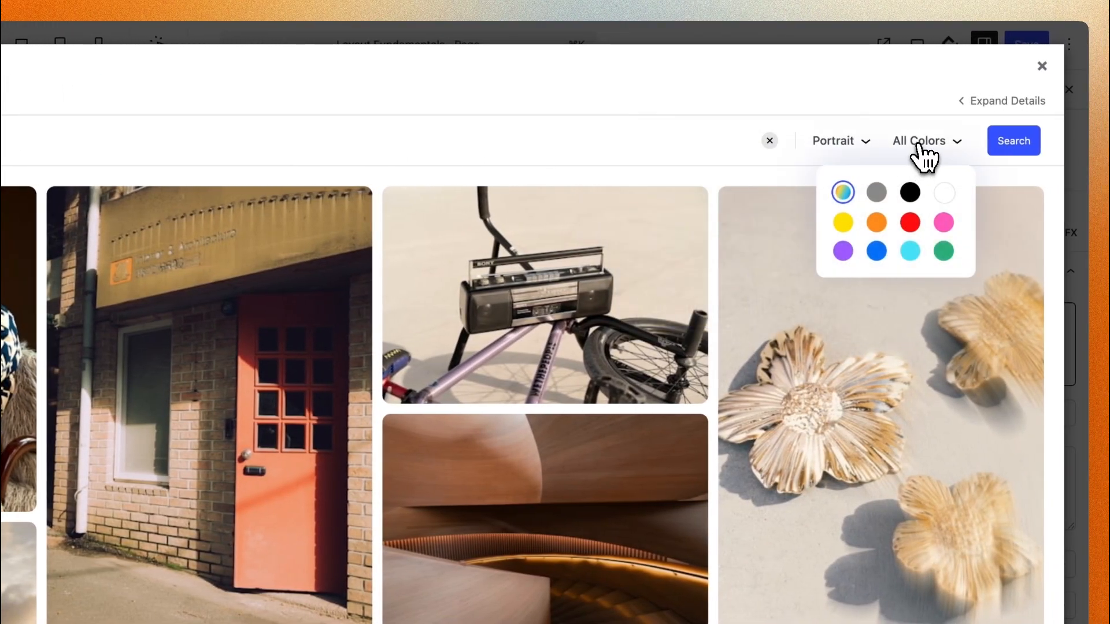
pyautogui.click(1015, 144)
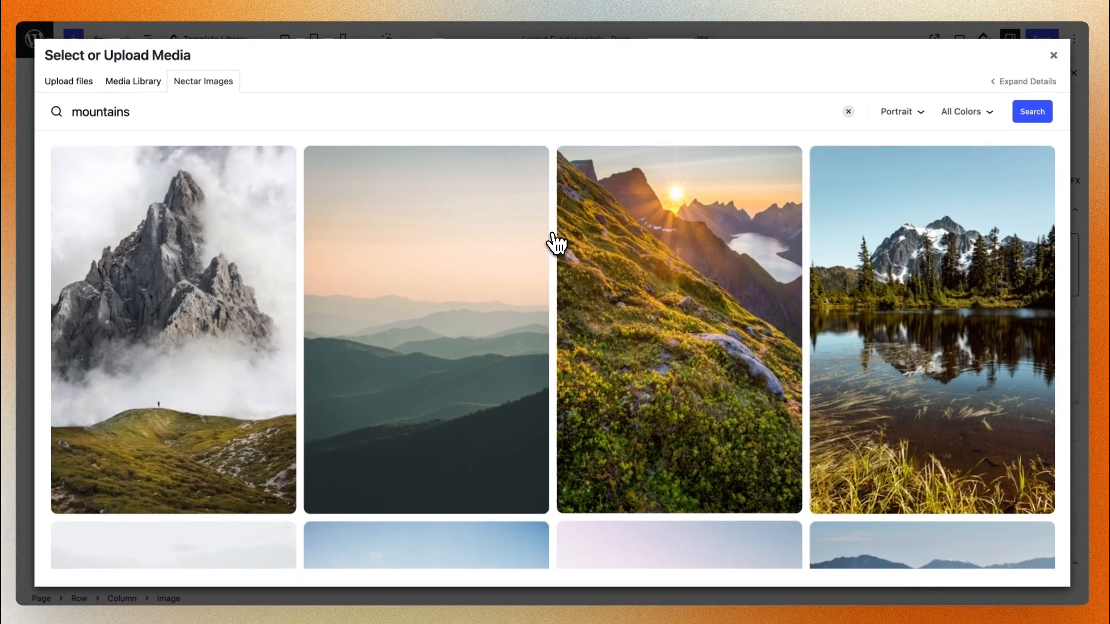
# Import the photo of dark mountains under a starry night sky and use it as the middle column's image
pyautogui.scroll(-7, 558, 241)
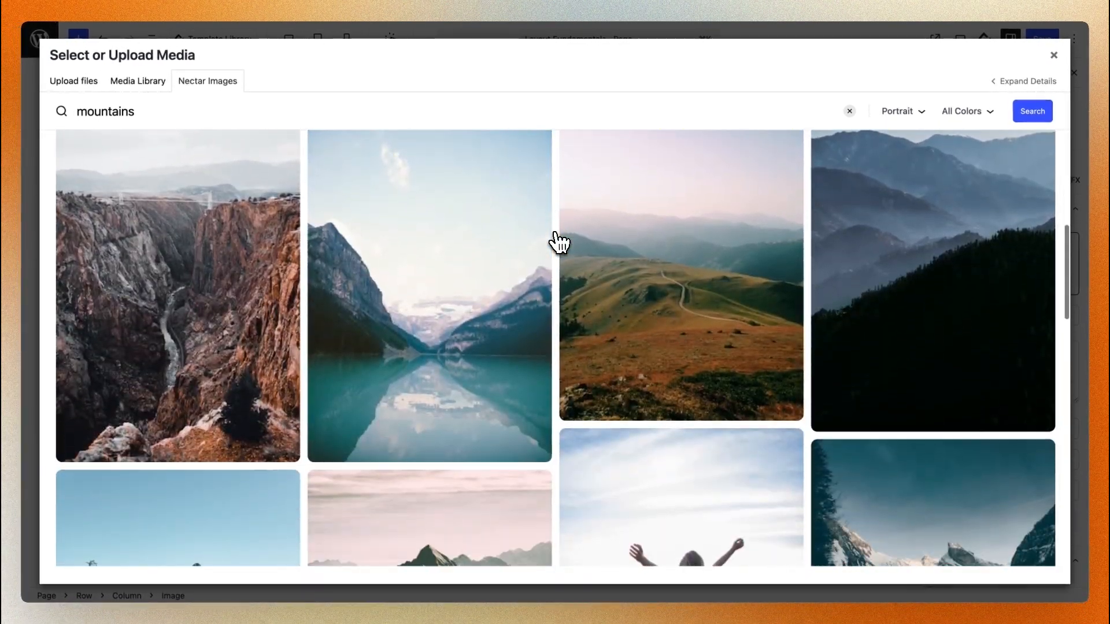
pyautogui.scroll(-10, 558, 241)
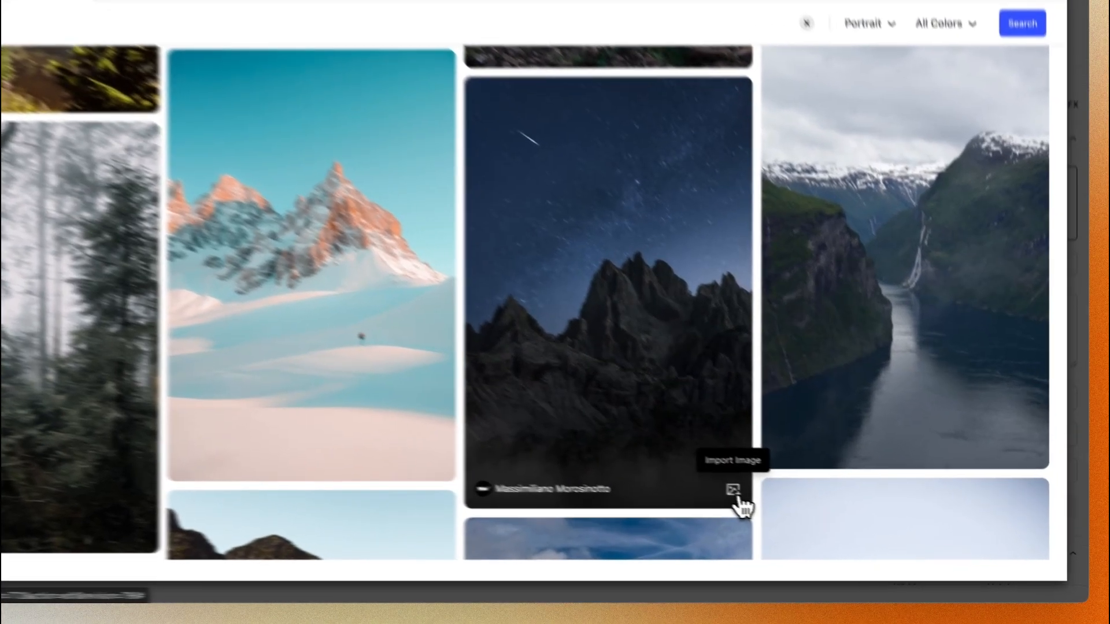
pyautogui.click(786, 507)
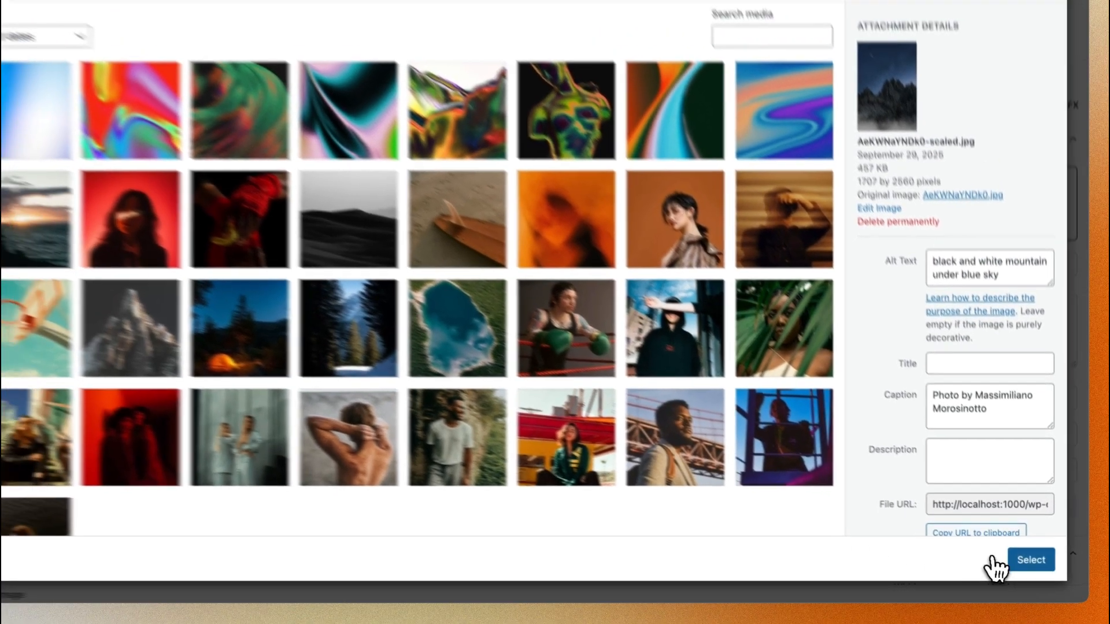
pyautogui.click(1023, 554)
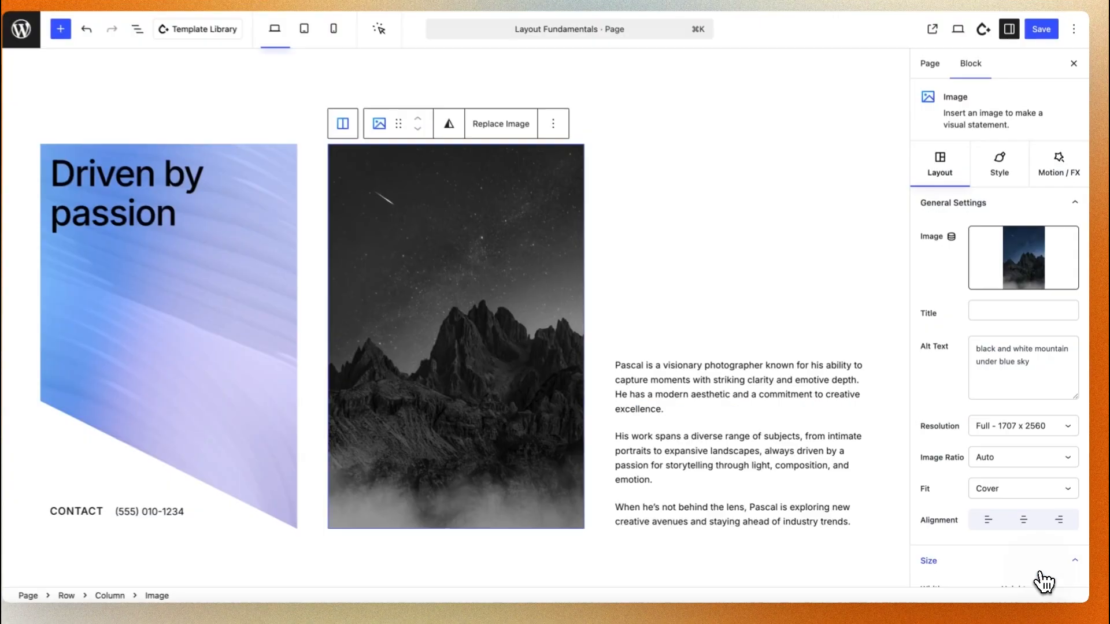